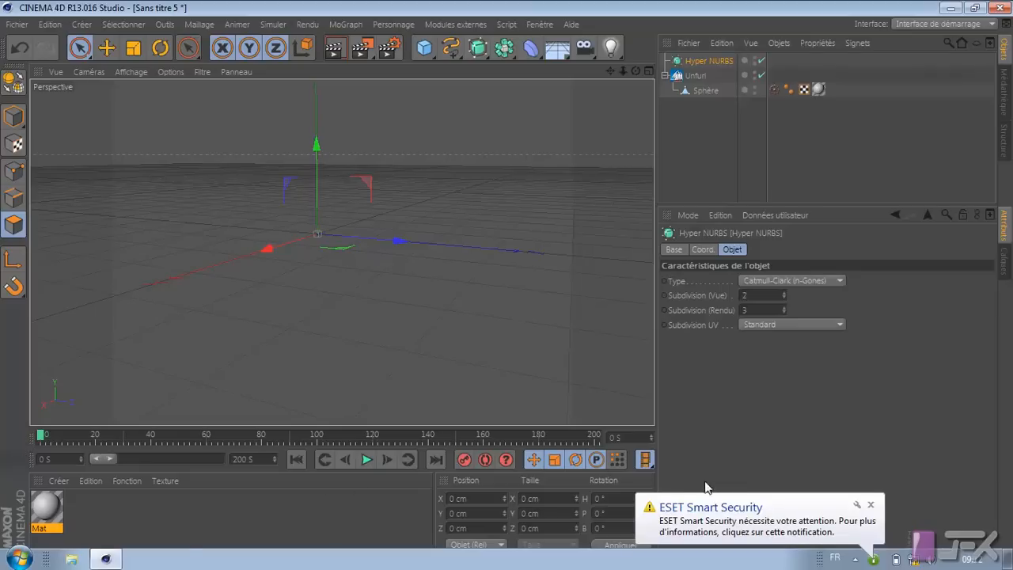
- Examine the sphere's unfurl animation by playing and scrubbing it, both in the viewport and in the rendered "test déroulement" movie
{"action": "left_click", "coordinate": [871, 504]}
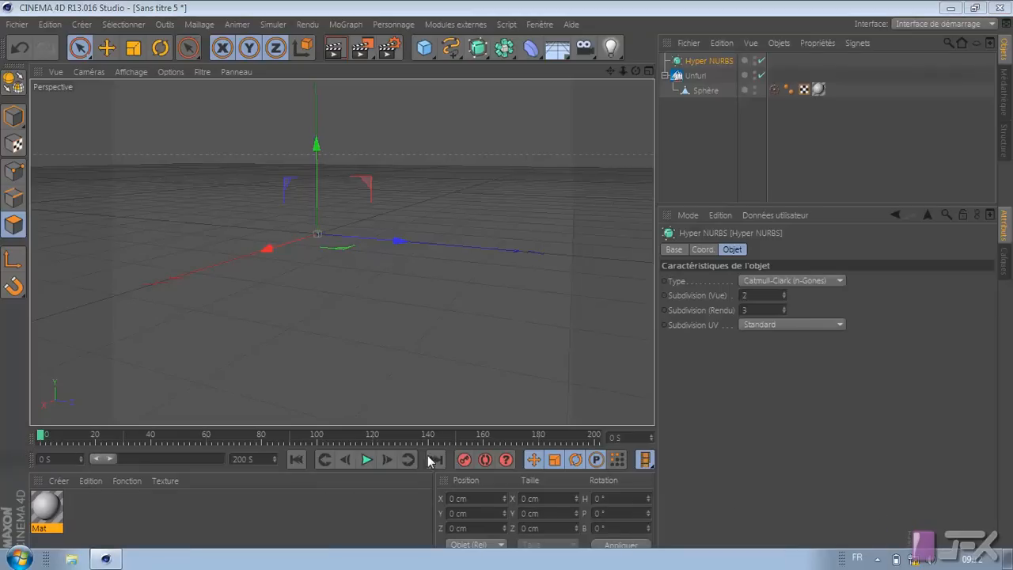
{"action": "left_click", "coordinate": [367, 460]}
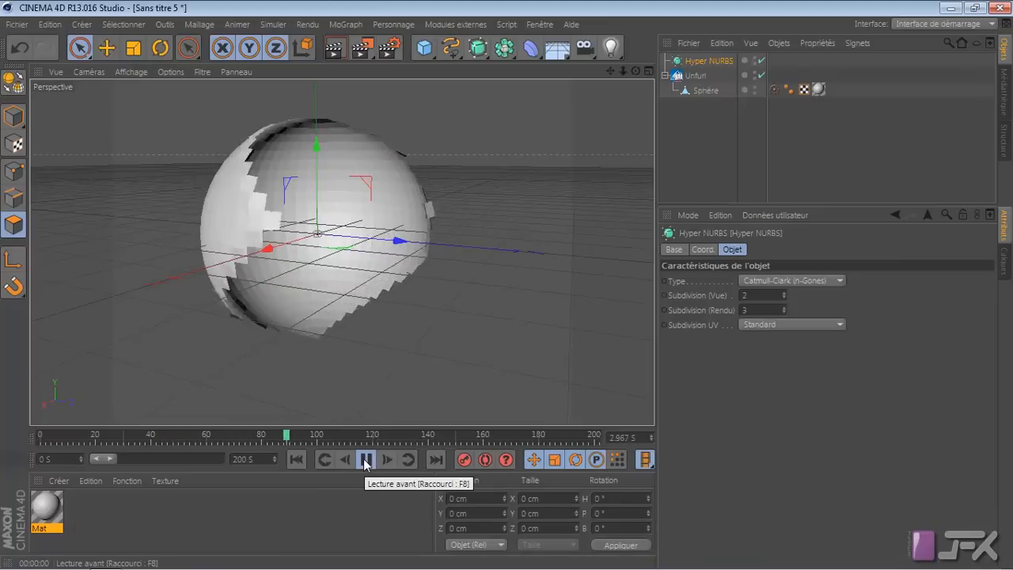
{"action": "left_click", "coordinate": [367, 460]}
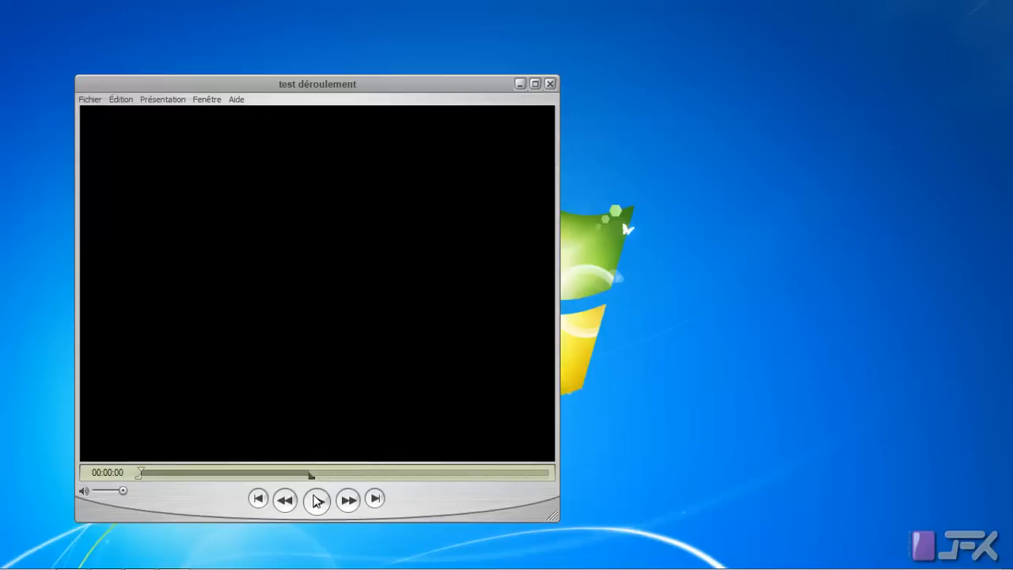
{"action": "left_click", "coordinate": [316, 502]}
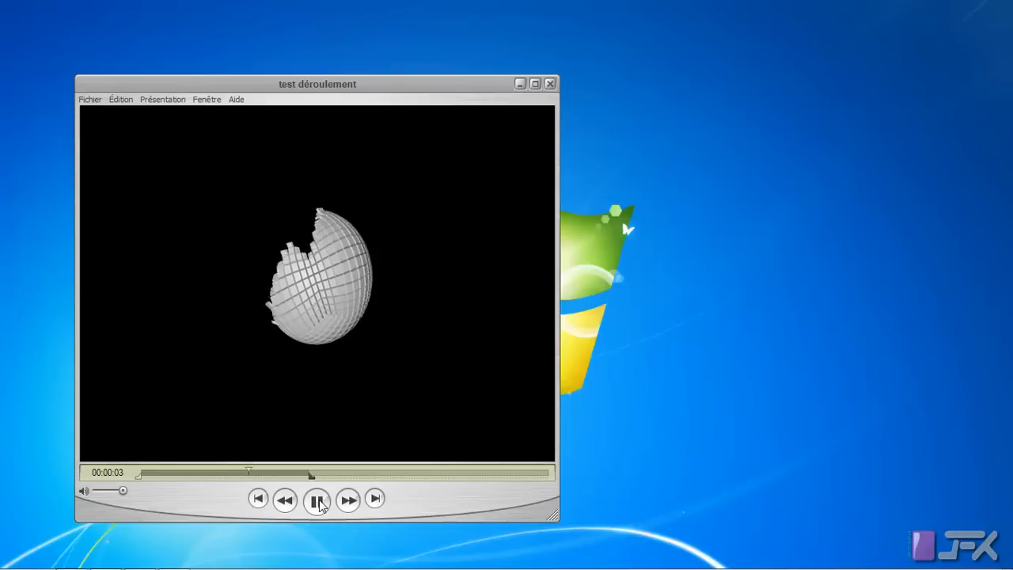
{"action": "mouse_move", "coordinate": [267, 475]}
{"action": "left_mouse_down"}
{"action": "mouse_move", "coordinate": [144, 473]}
{"action": "mouse_move", "coordinate": [308, 472]}
{"action": "mouse_move", "coordinate": [158, 475]}
{"action": "mouse_move", "coordinate": [243, 483]}
{"action": "mouse_move", "coordinate": [246, 473]}
{"action": "mouse_move", "coordinate": [217, 475]}
{"action": "mouse_move", "coordinate": [298, 472]}
{"action": "mouse_move", "coordinate": [203, 475]}
{"action": "mouse_move", "coordinate": [284, 476]}
{"action": "left_mouse_up"}
{"action": "left_click", "coordinate": [147, 473]}
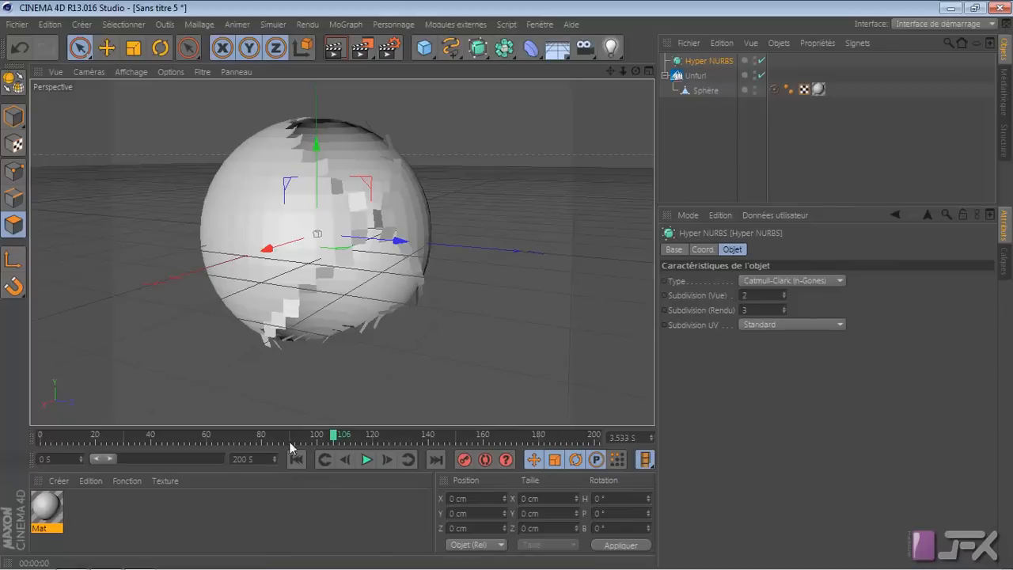
{"action": "left_click_drag", "start_coordinate": [330, 434], "coordinate": [252, 433]}
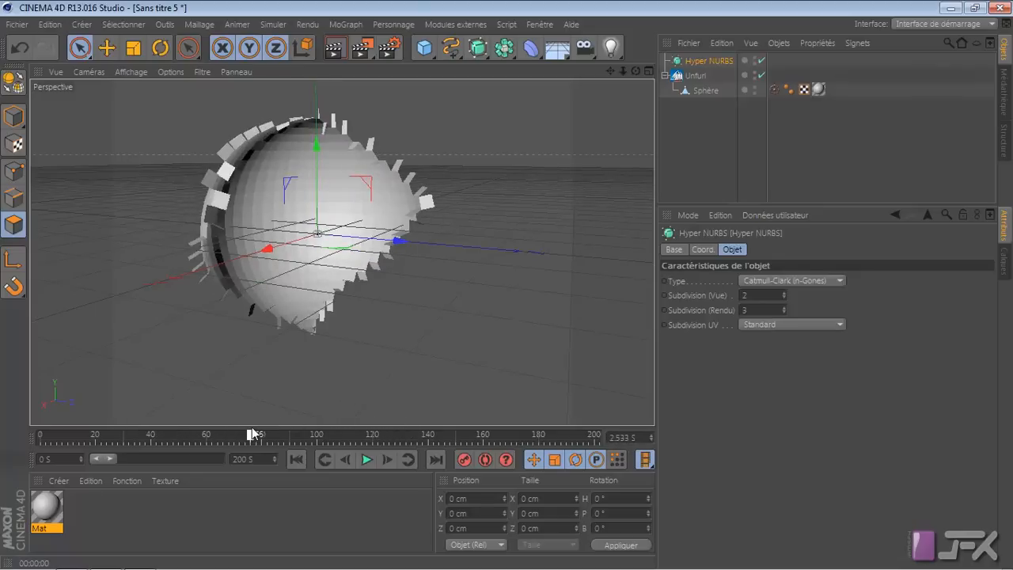
{"action": "left_click_drag", "start_coordinate": [251, 428], "coordinate": [366, 434]}
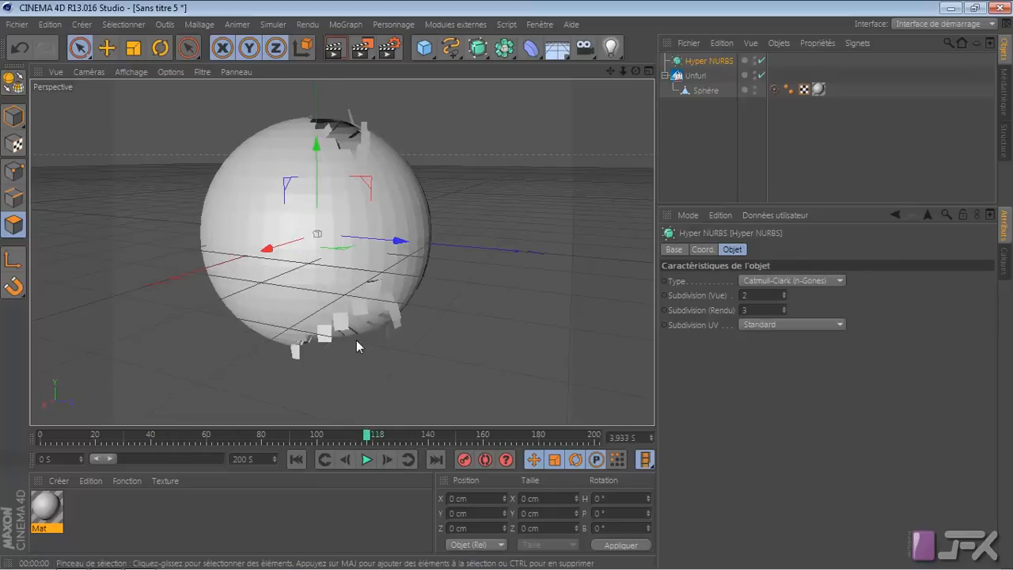
- Create a new project and add a cube primitive to the scene
{"action": "key", "text": "ctrl+n"}
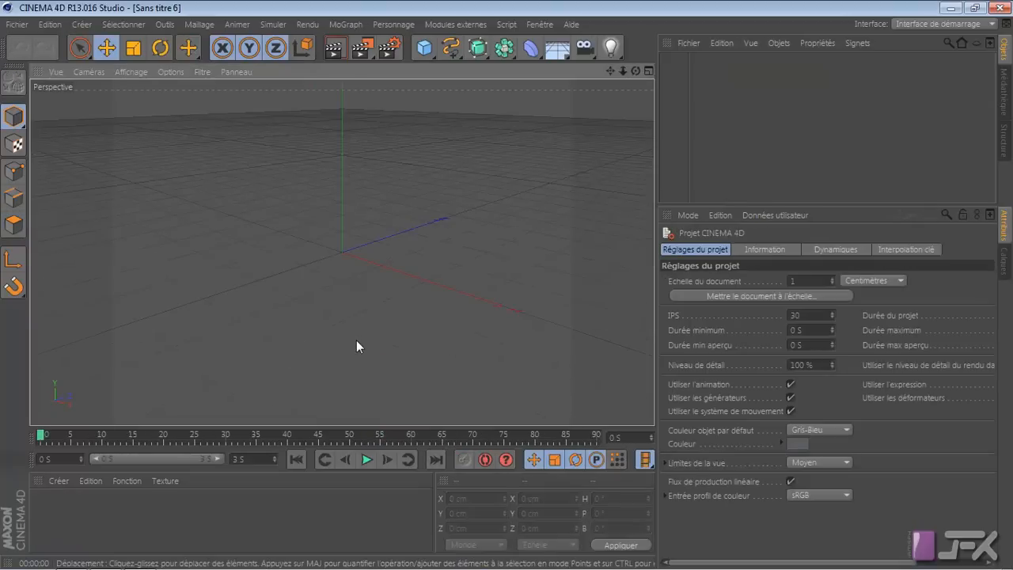
{"action": "left_click", "coordinate": [434, 54]}
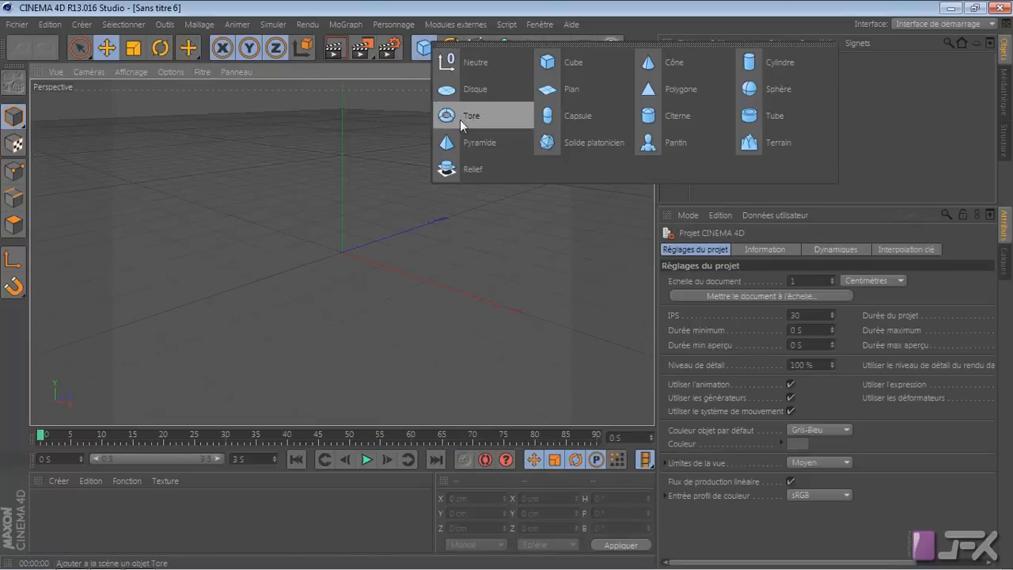
{"action": "left_click", "coordinate": [572, 69]}
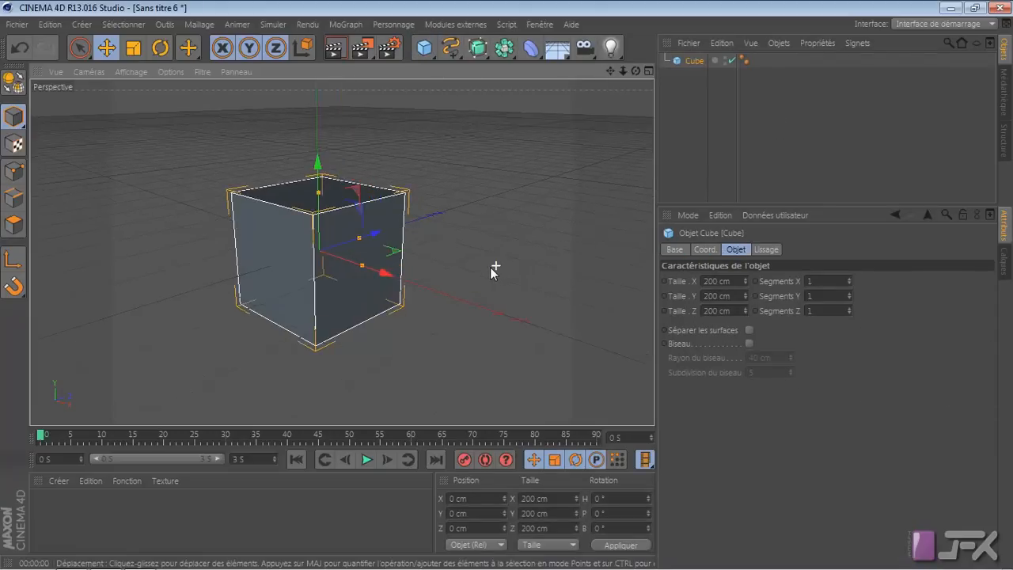
{"action": "scroll", "coordinate": [492, 271], "scroll_direction": "up", "scroll_amount": 3}
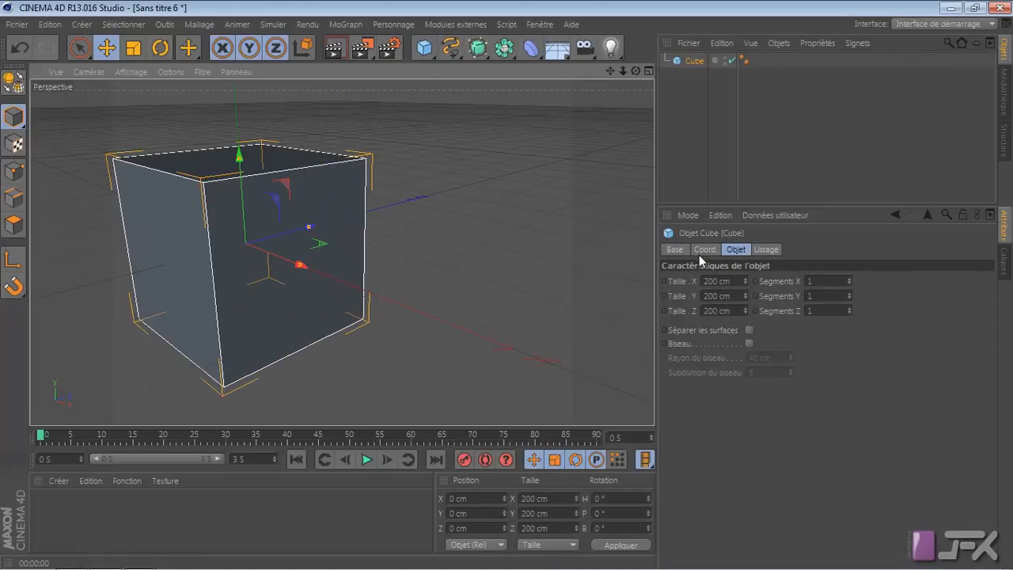
- Set the cube's segments to 10 on each of the X, Y and Z axes
{"action": "left_click_drag", "start_coordinate": [849, 281], "coordinate": [865, 273]}
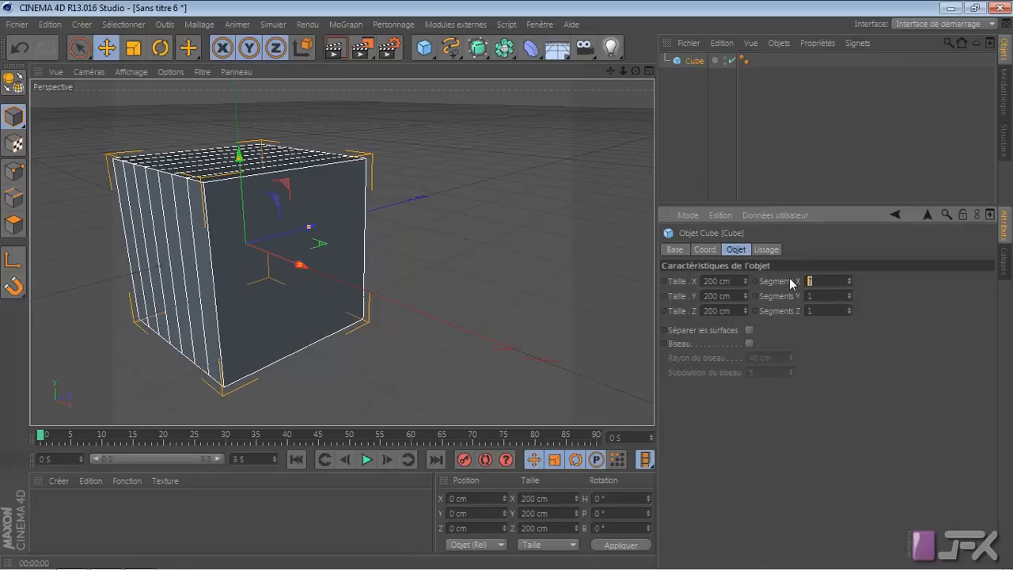
{"action": "key", "text": "Tab"}
{"action": "type", "text": "10"}
{"action": "key", "text": "Tab"}
{"action": "type", "text": "10"}
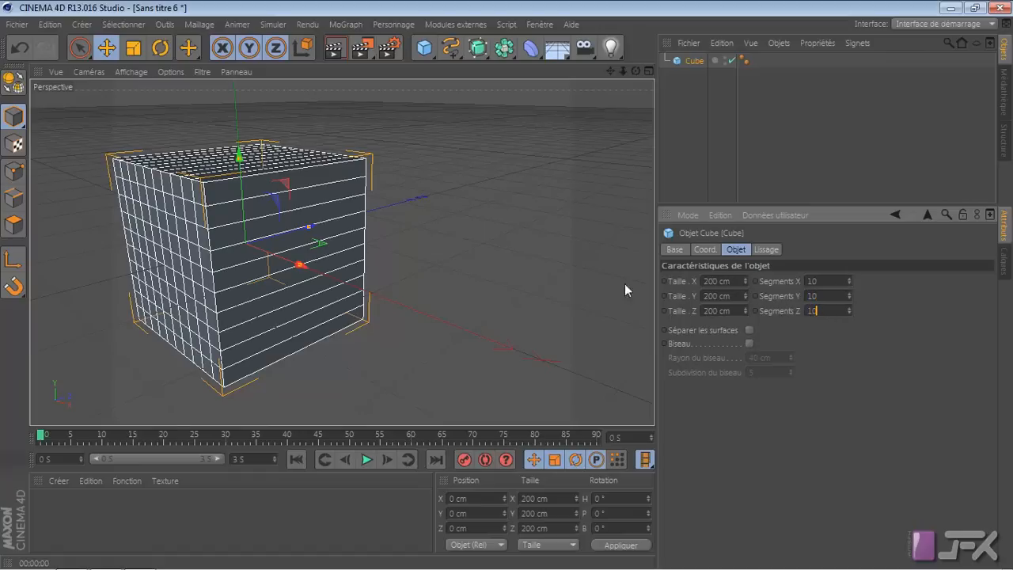
{"action": "left_click", "coordinate": [857, 366]}
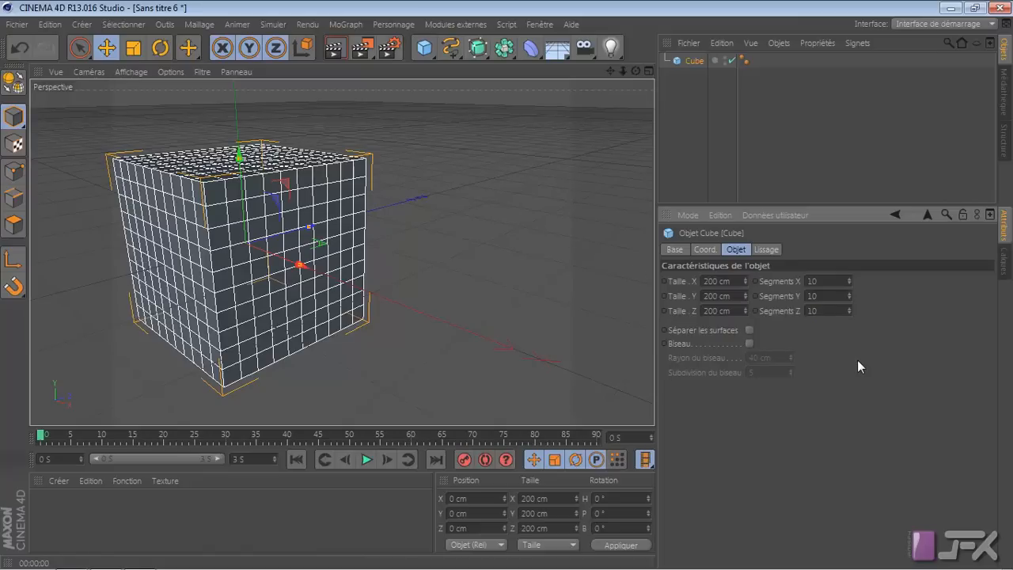
- Bevel the cube's edges with a 30 cm radius and 3 subdivisions
{"action": "left_click_drag", "start_coordinate": [611, 71], "coordinate": [706, 62]}
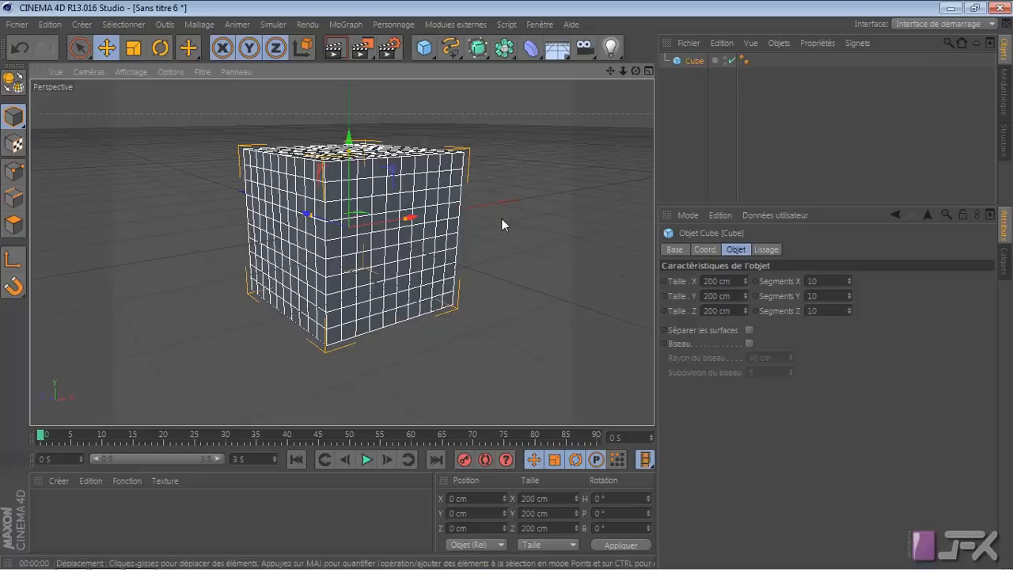
{"action": "left_click", "coordinate": [748, 343]}
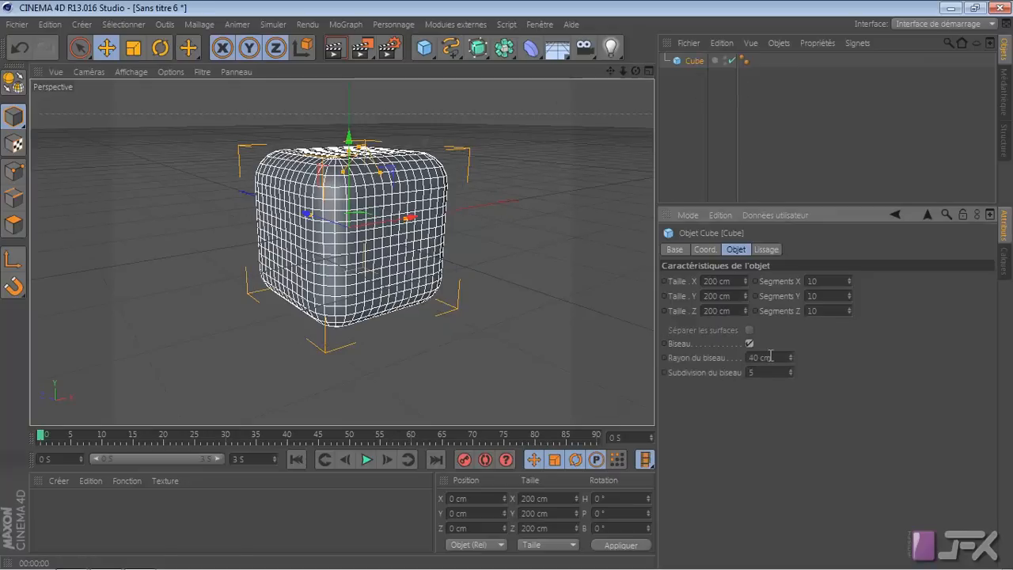
{"action": "left_click_drag", "start_coordinate": [791, 358], "coordinate": [792, 380]}
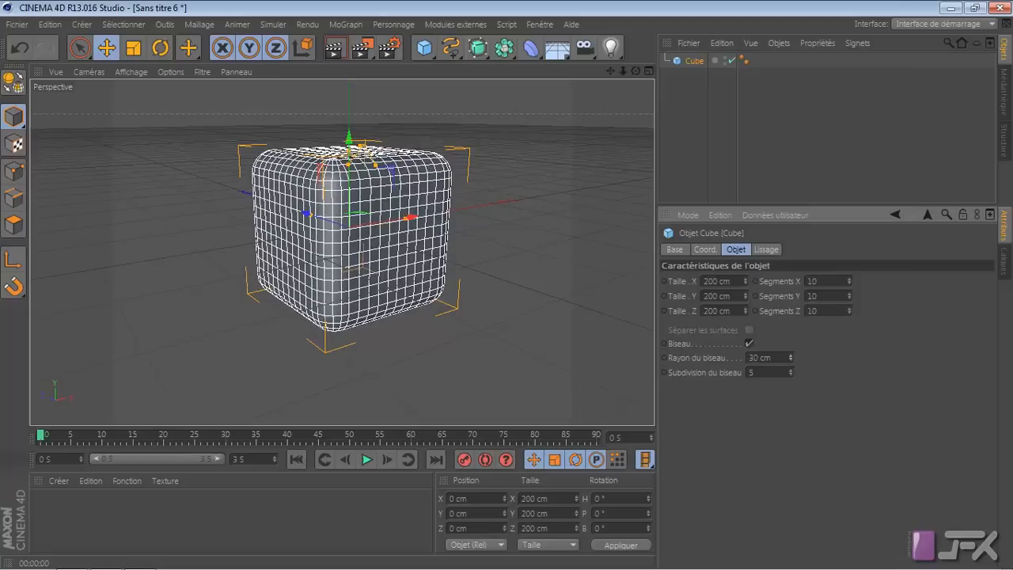
{"action": "left_click_drag", "start_coordinate": [794, 369], "coordinate": [793, 378]}
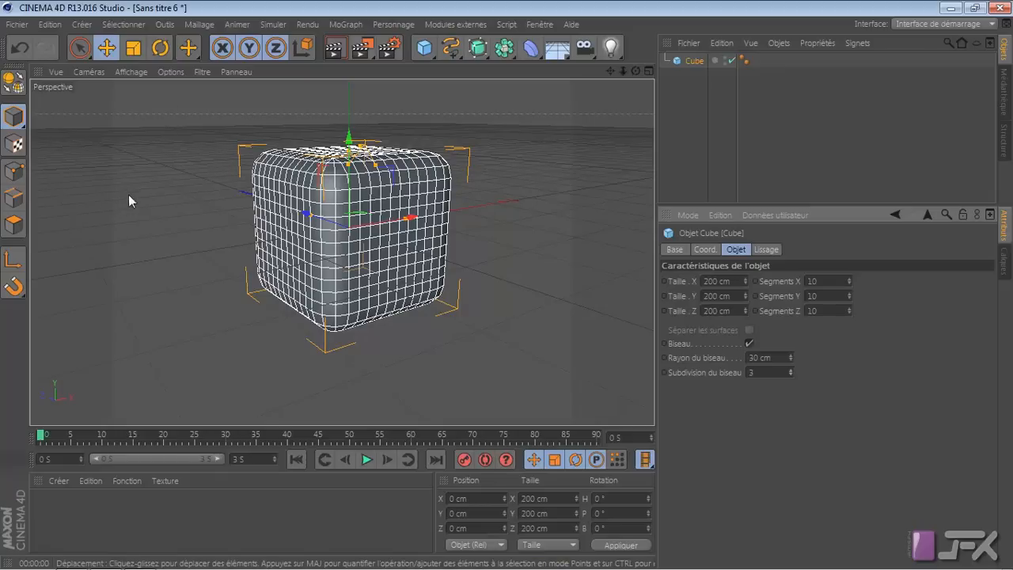
- Make the cube editable and apply Unfurl Easy Setup to it
{"action": "left_click", "coordinate": [15, 89]}
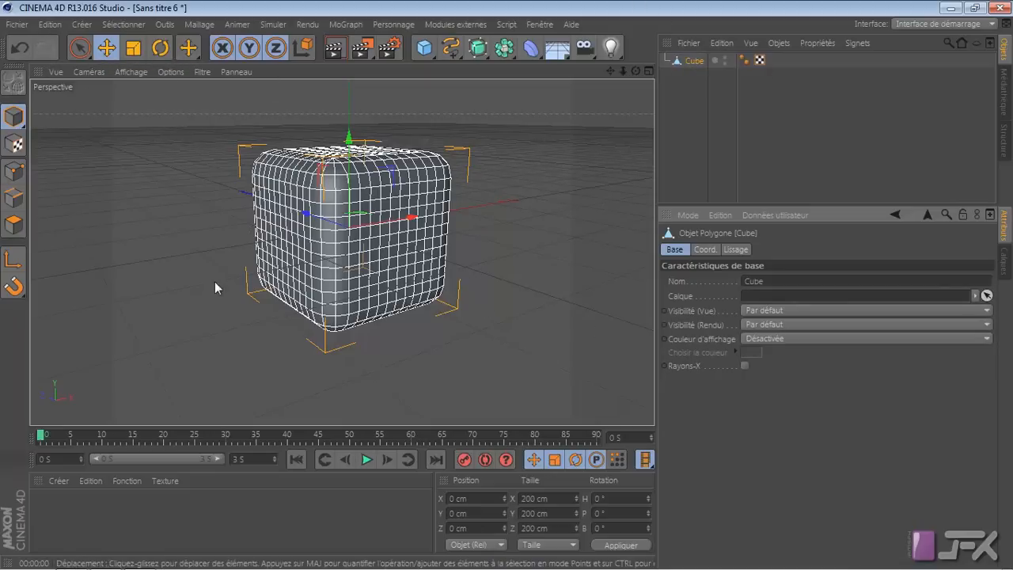
{"action": "left_click", "coordinate": [448, 25]}
{"action": "mouse_move", "coordinate": [466, 67]}
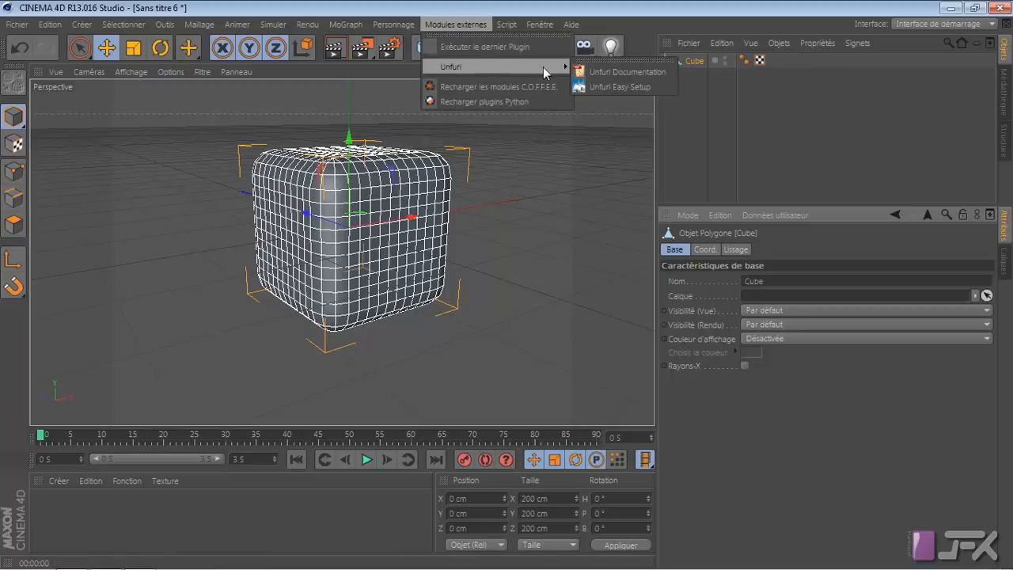
{"action": "left_click", "coordinate": [603, 88]}
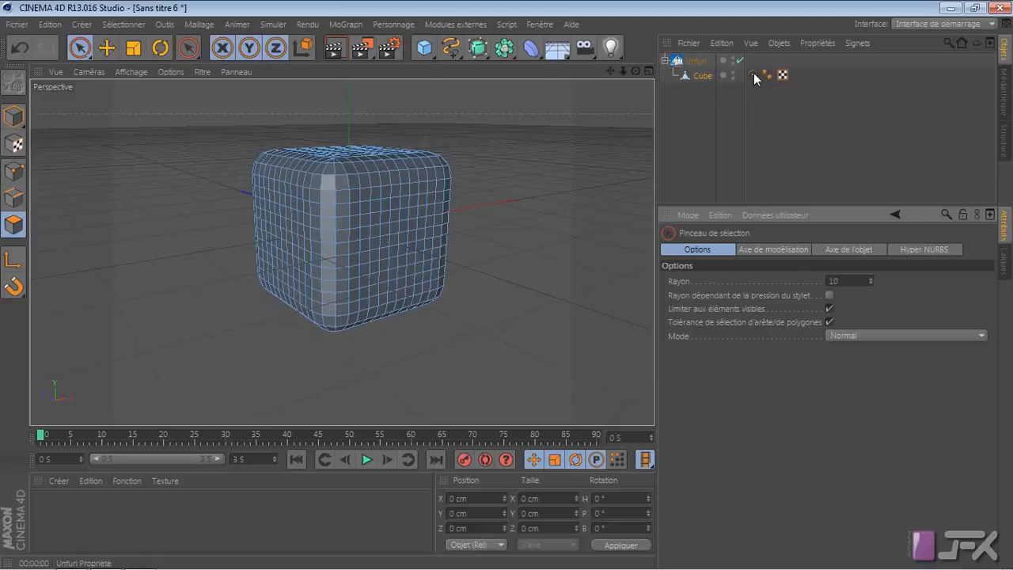
- Add the single polygon at the base of the cube's front rounded edge as a control polygon in its Unfurl tag
{"action": "left_click", "coordinate": [704, 75]}
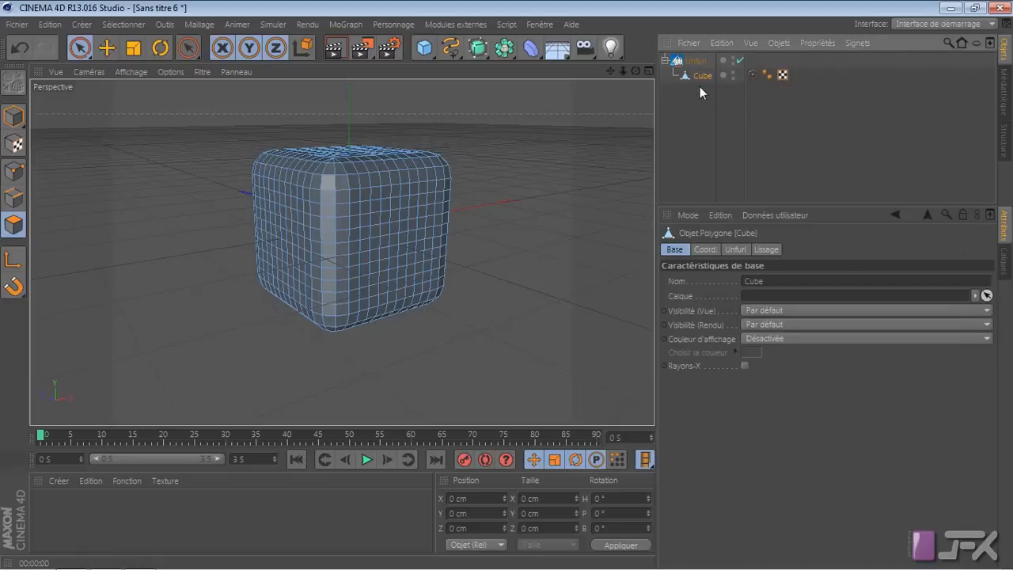
{"action": "left_click", "coordinate": [753, 75]}
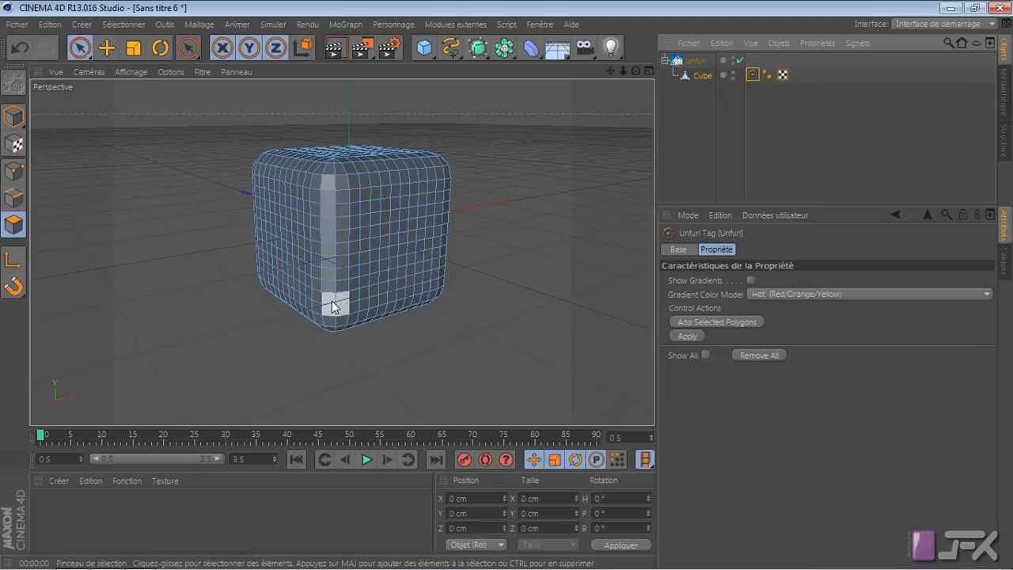
{"action": "scroll", "coordinate": [332, 281], "scroll_direction": "up", "scroll_amount": 5}
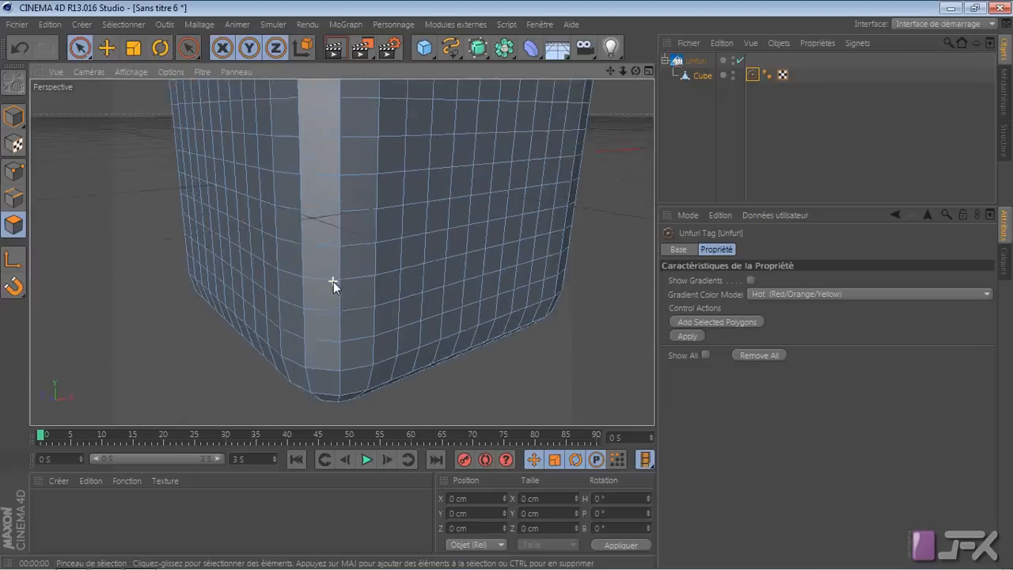
{"action": "left_click_drag", "start_coordinate": [326, 373], "coordinate": [323, 356]}
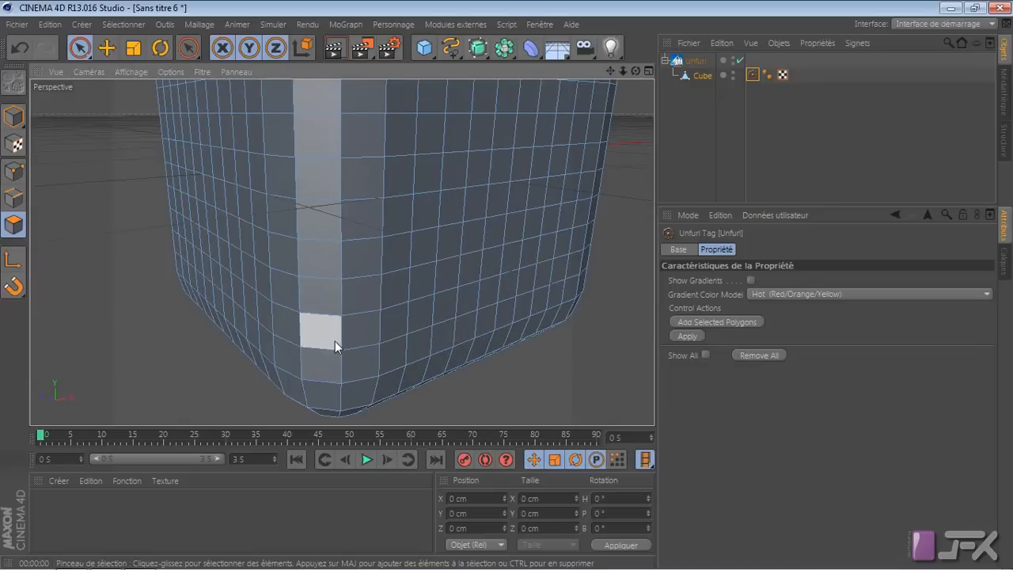
{"action": "left_click", "coordinate": [326, 395]}
{"action": "scroll", "coordinate": [332, 295], "scroll_direction": "down", "scroll_amount": 5}
{"action": "scroll", "coordinate": [332, 295], "scroll_direction": "down", "scroll_amount": 3}
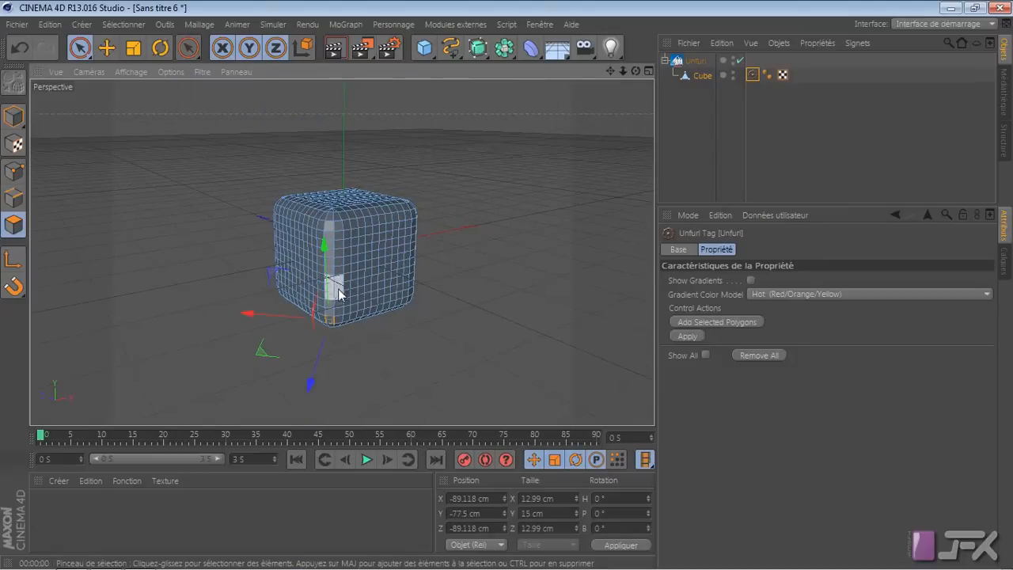
{"action": "left_click", "coordinate": [737, 324]}
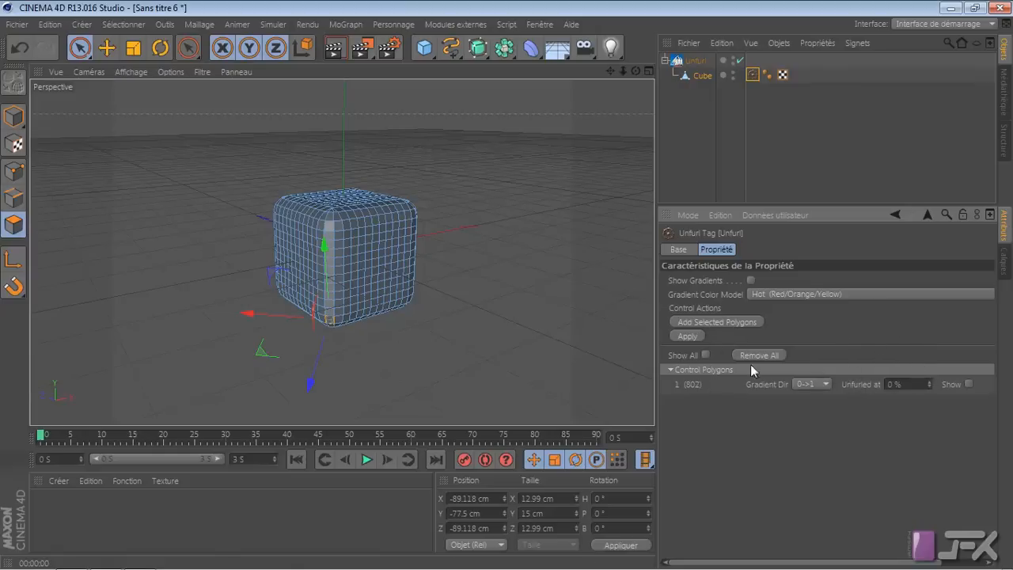
- Try adding a patch of side-face polygons as controls, and reset the control list to only the lower corner polygon
{"action": "left_click", "coordinate": [349, 277]}
{"action": "left_click", "coordinate": [718, 322]}
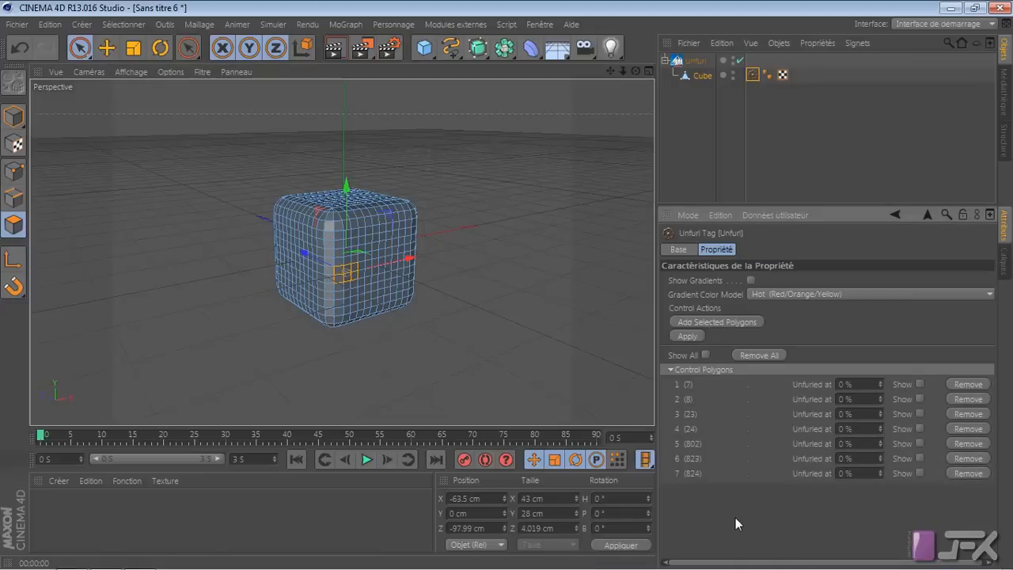
{"action": "key", "text": "ctrl+z"}
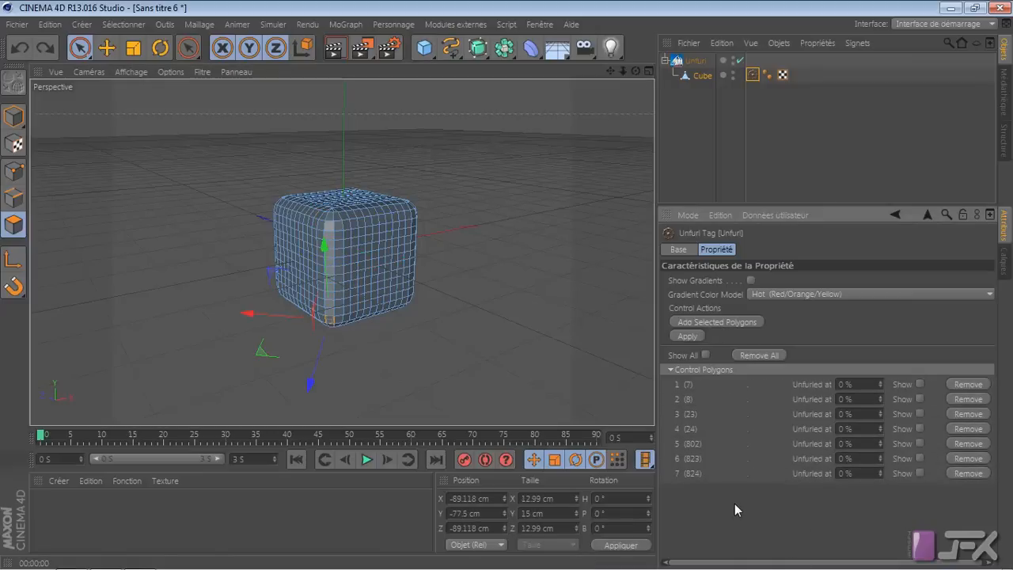
{"action": "left_click", "coordinate": [757, 356]}
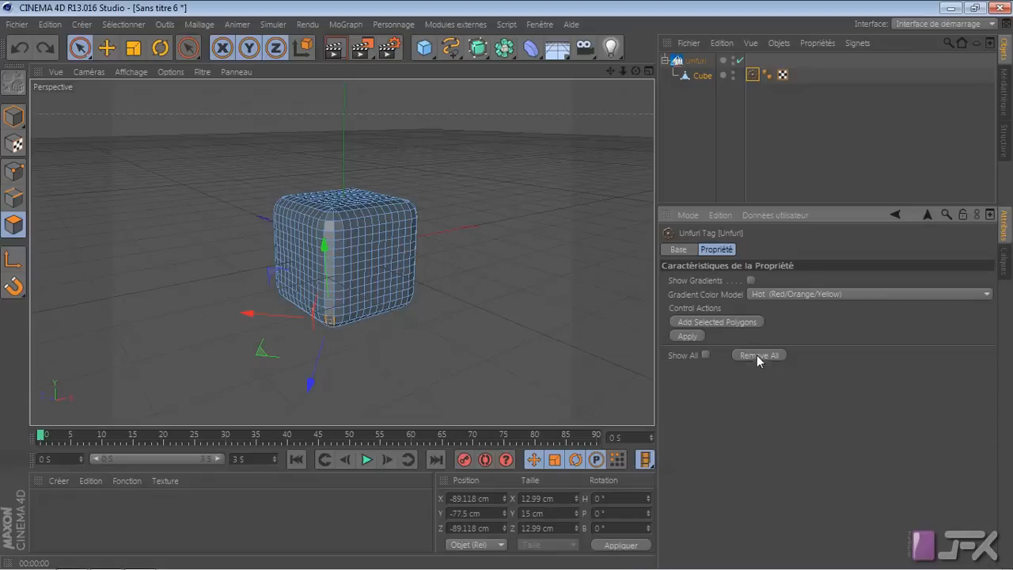
{"action": "left_click", "coordinate": [725, 321]}
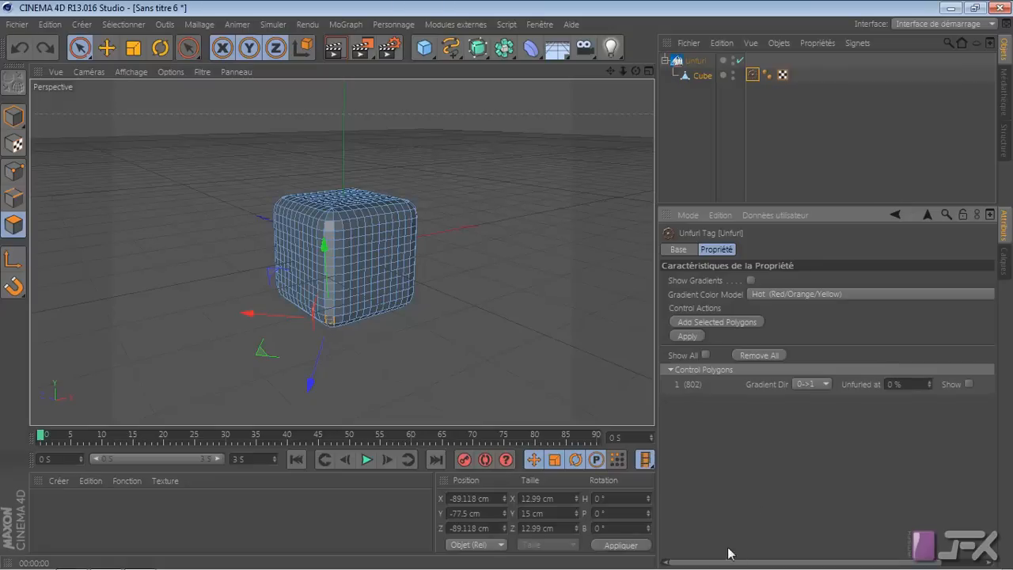
- Set the corner control polygon's "Unfurled at" value to 2 % and apply the Unfurl tag settings
{"action": "scroll", "coordinate": [238, 303], "scroll_direction": "up", "scroll_amount": 3}
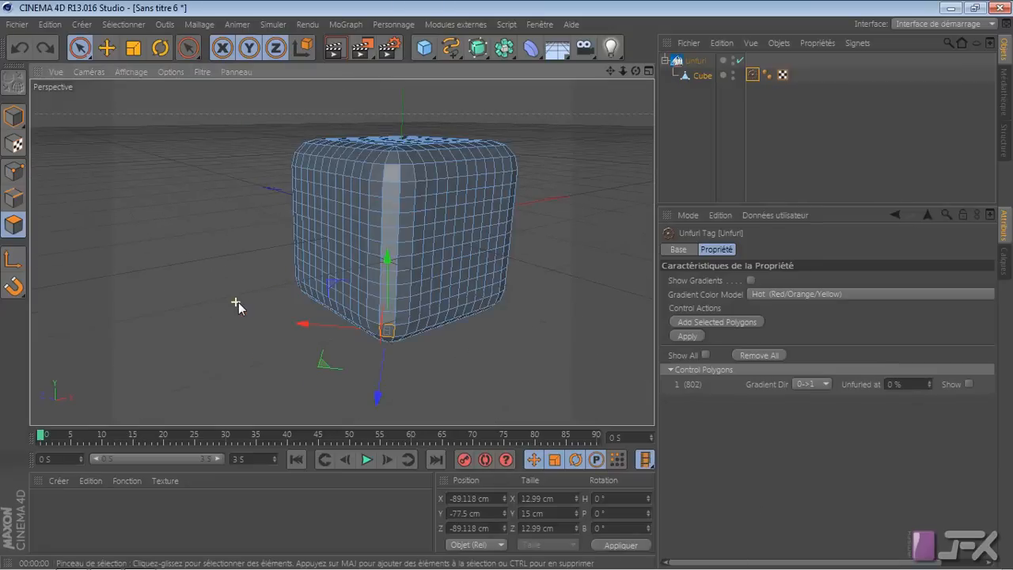
{"action": "scroll", "coordinate": [239, 303], "scroll_direction": "up", "scroll_amount": 2}
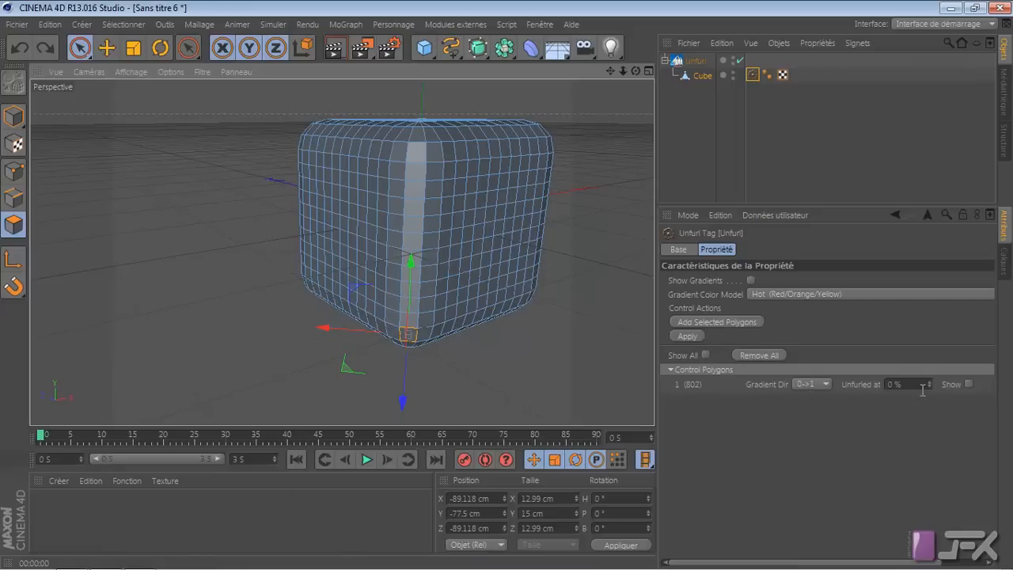
{"action": "left_click", "coordinate": [893, 384]}
{"action": "left_click_drag", "start_coordinate": [893, 384], "coordinate": [889, 385]}
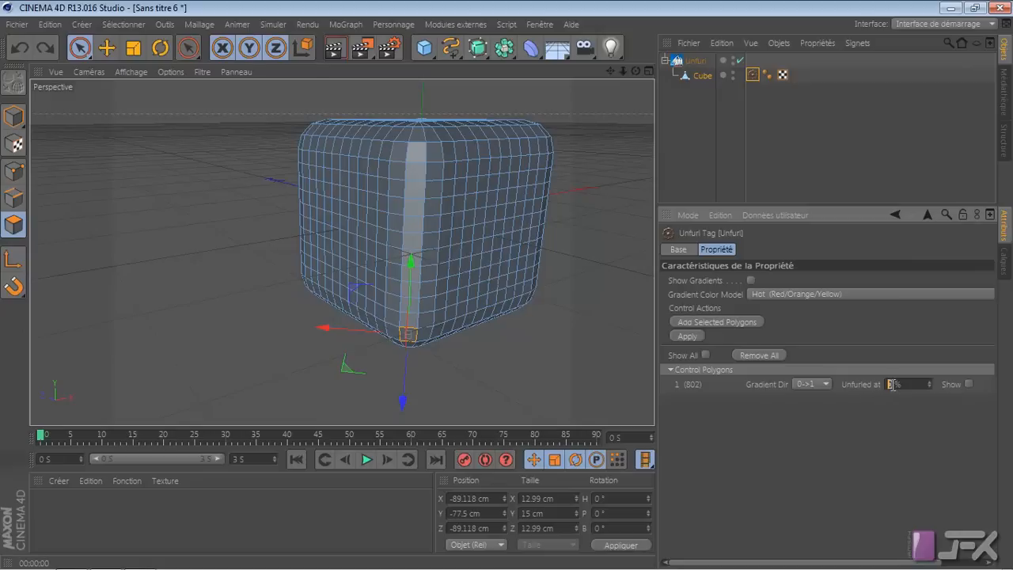
{"action": "type", "text": "5"}
{"action": "key", "text": "Return"}
{"action": "left_click", "coordinate": [687, 336]}
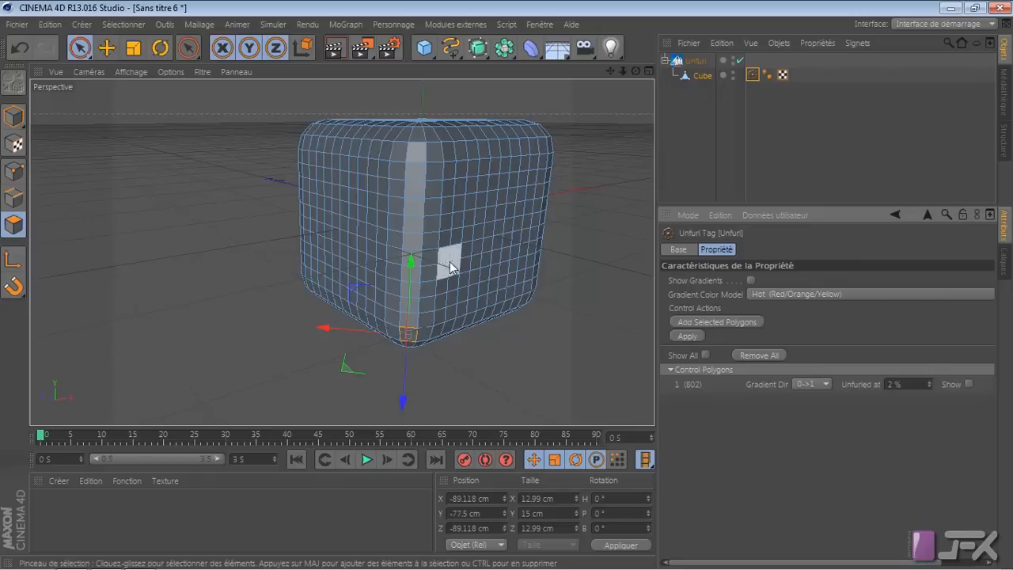
- Select the Unfurl object, scrub its Unfurl Amount to preview the cube unfolding, and set the amount to 0 %
{"action": "left_click", "coordinate": [696, 61]}
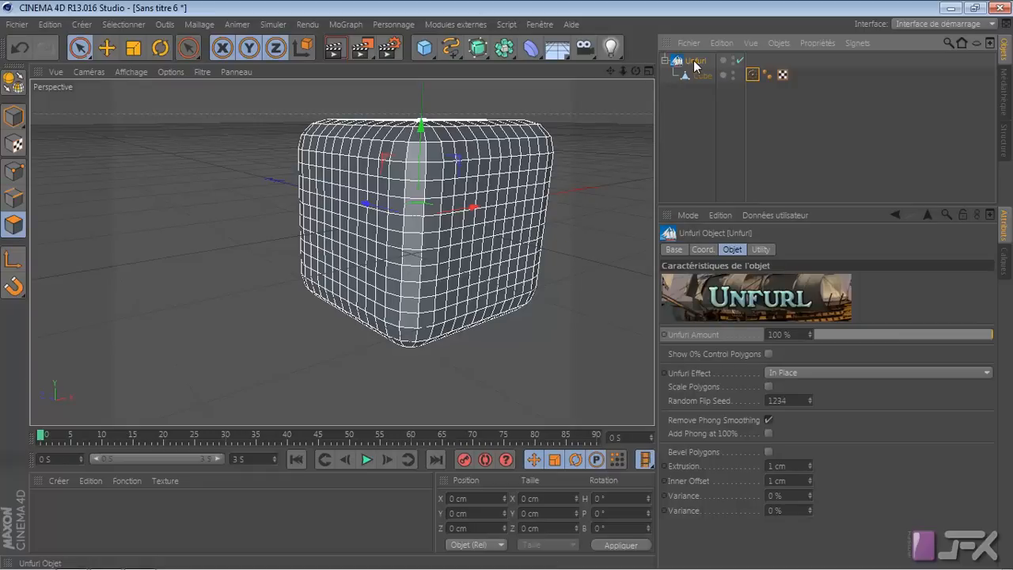
{"action": "left_click_drag", "start_coordinate": [979, 338], "coordinate": [857, 352]}
{"action": "left_click_drag", "start_coordinate": [636, 72], "coordinate": [341, 252]}
{"action": "scroll", "coordinate": [447, 279], "scroll_direction": "down", "scroll_amount": 3}
{"action": "scroll", "coordinate": [464, 285], "scroll_direction": "up", "scroll_amount": 1}
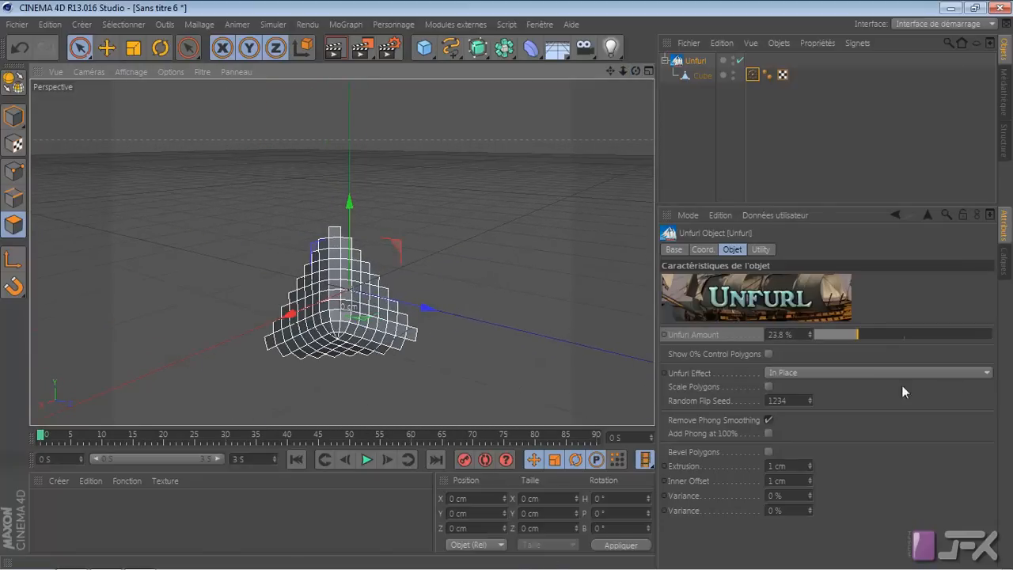
{"action": "left_click_drag", "start_coordinate": [857, 333], "coordinate": [806, 335]}
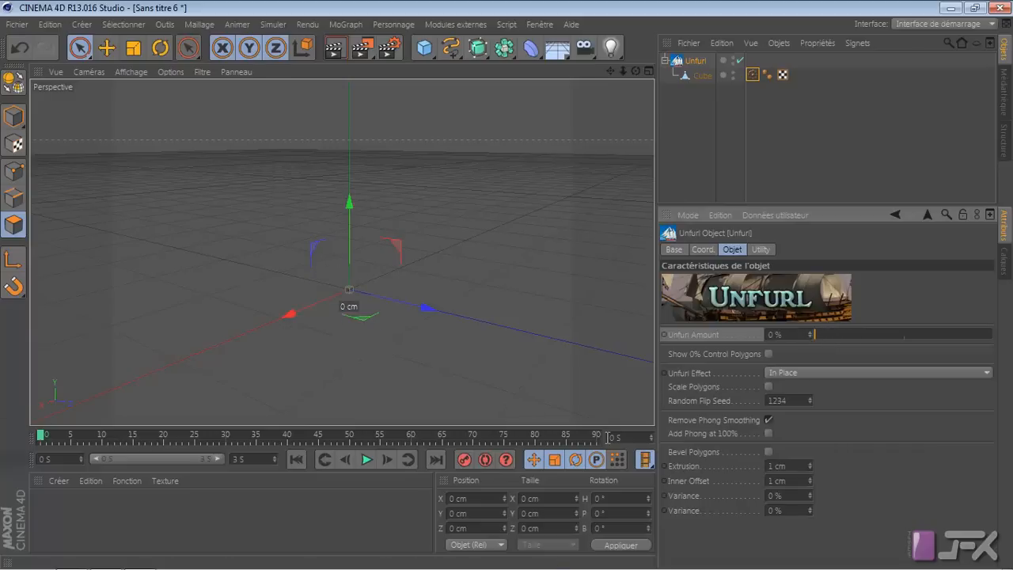
- Set the current time and the project end time to 200 s, and widen the visible timeline range to about 240 frames
{"action": "left_click_drag", "start_coordinate": [616, 438], "coordinate": [588, 444]}
{"action": "type", "text": "200"}
{"action": "key", "text": "Return"}
{"action": "mouse_move", "coordinate": [217, 459]}
{"action": "left_mouse_down"}
{"action": "mouse_move", "coordinate": [199, 458]}
{"action": "mouse_move", "coordinate": [229, 459]}
{"action": "left_mouse_up"}
{"action": "type", "text": "200"}
{"action": "key", "text": "Return"}
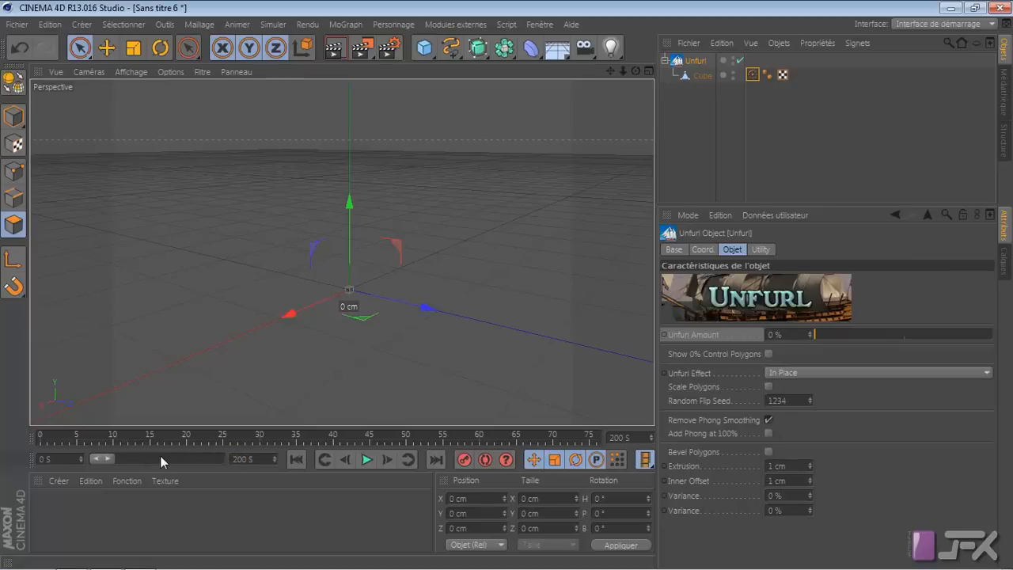
{"action": "left_click_drag", "start_coordinate": [108, 456], "coordinate": [112, 458]}
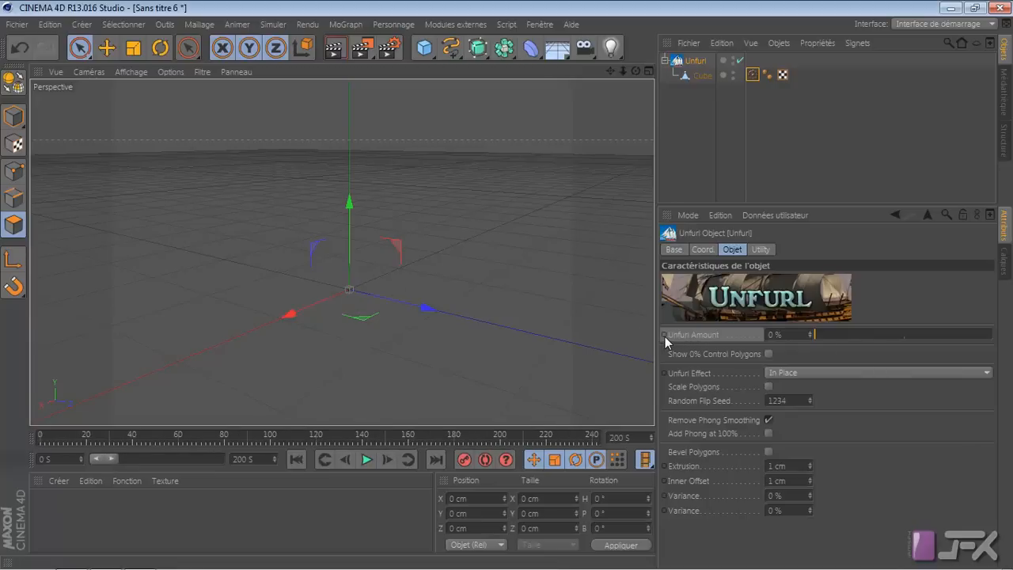
- Record a 0 % Unfurl Amount keyframe at the current time and a 100 % keyframe at frame 200, and return to the start
{"action": "mouse_move", "coordinate": [652, 568]}
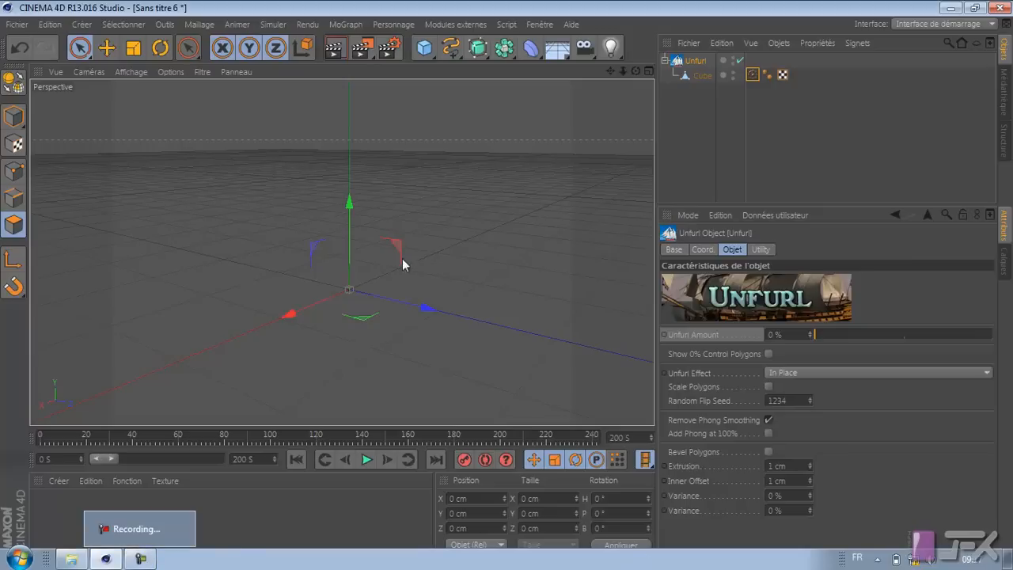
{"action": "left_click", "coordinate": [664, 335]}
{"action": "mouse_move", "coordinate": [524, 438]}
{"action": "left_mouse_down"}
{"action": "mouse_move", "coordinate": [475, 435]}
{"action": "mouse_move", "coordinate": [501, 436]}
{"action": "left_mouse_up"}
{"action": "left_click_drag", "start_coordinate": [816, 334], "coordinate": [999, 334]}
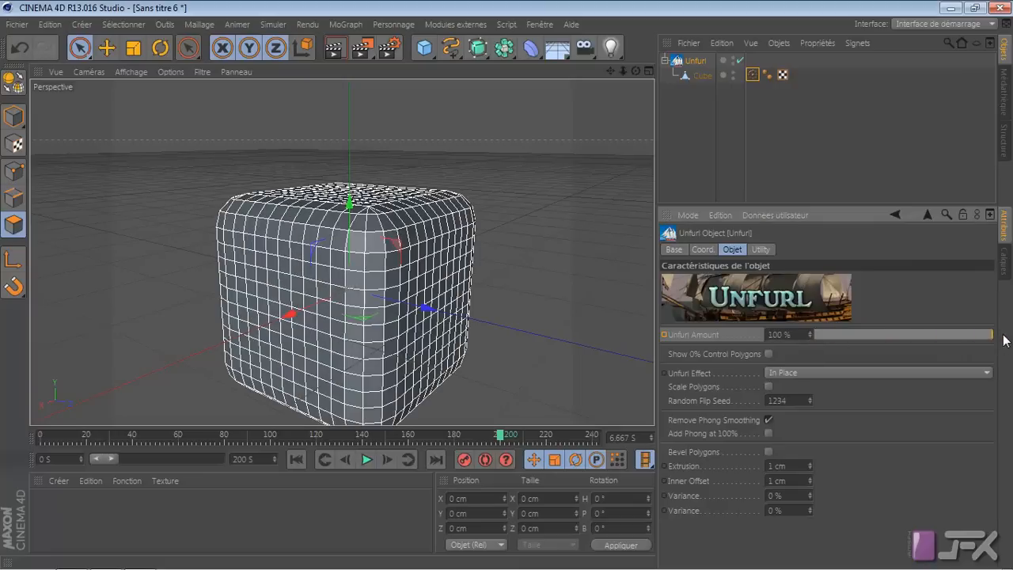
{"action": "left_click", "coordinate": [665, 335]}
{"action": "left_click", "coordinate": [299, 457]}
{"action": "left_click", "coordinate": [848, 371]}
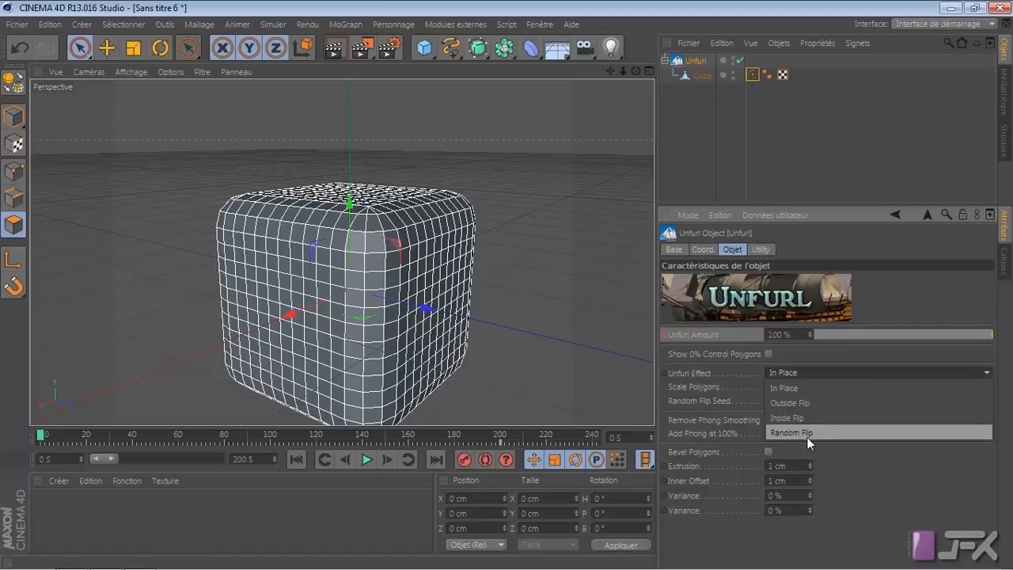
{"action": "left_click", "coordinate": [807, 354]}
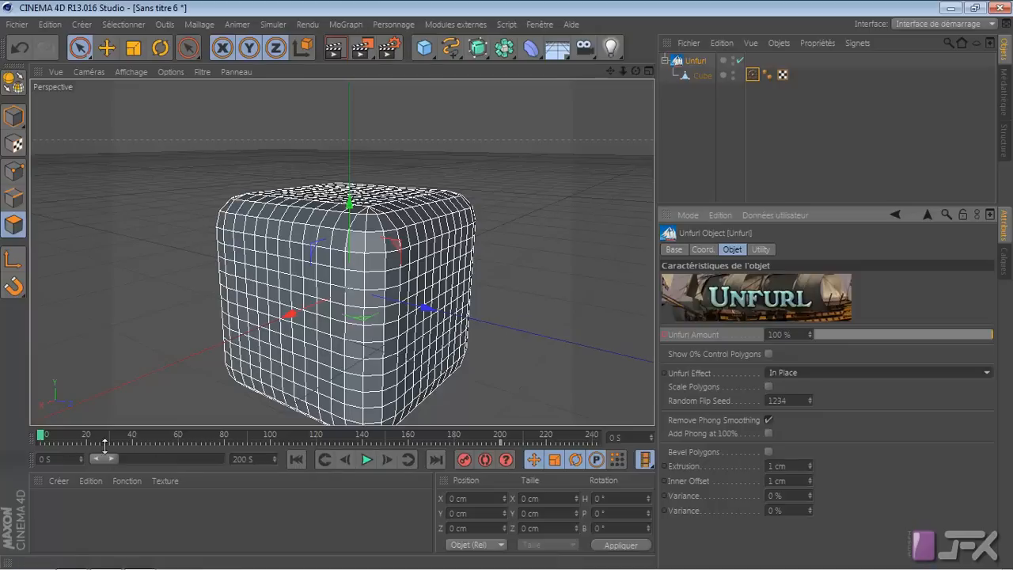
- Keyframe the Unfurl Amount at 0 % on frame 0 and play back the unfolding animation
{"action": "left_click_drag", "start_coordinate": [42, 437], "coordinate": [5, 441]}
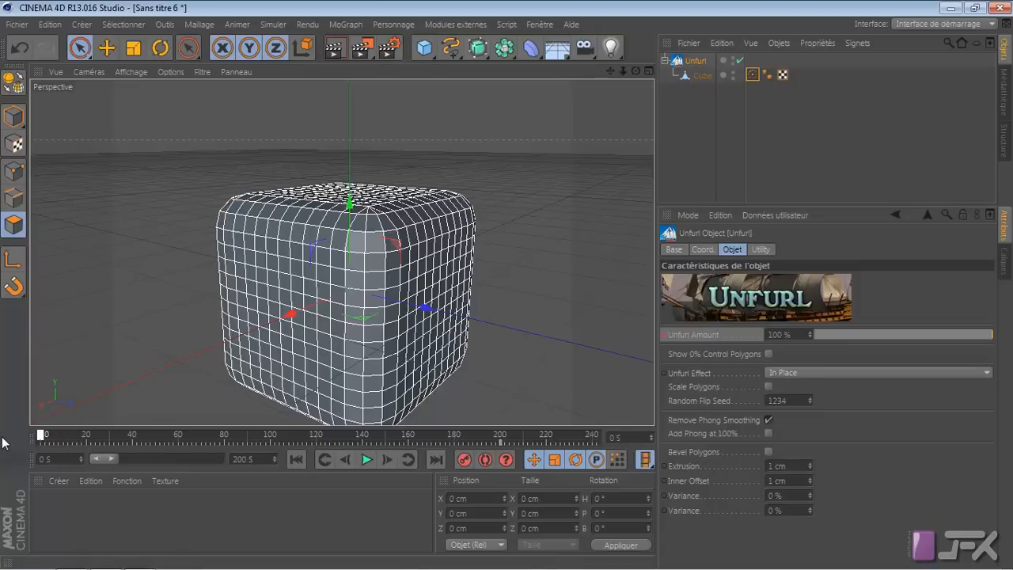
{"action": "left_click_drag", "start_coordinate": [990, 335], "coordinate": [720, 338]}
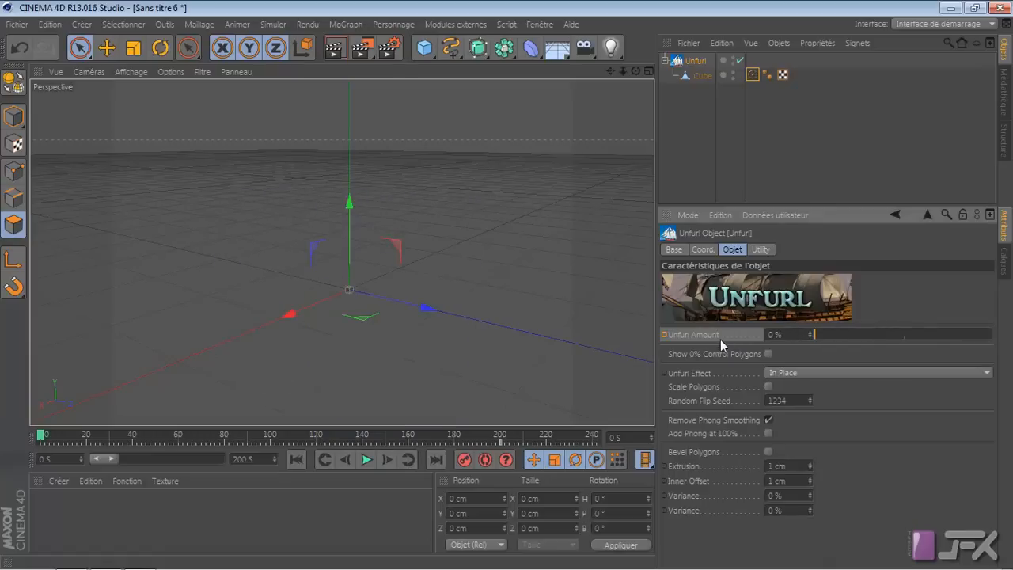
{"action": "left_click", "coordinate": [665, 336]}
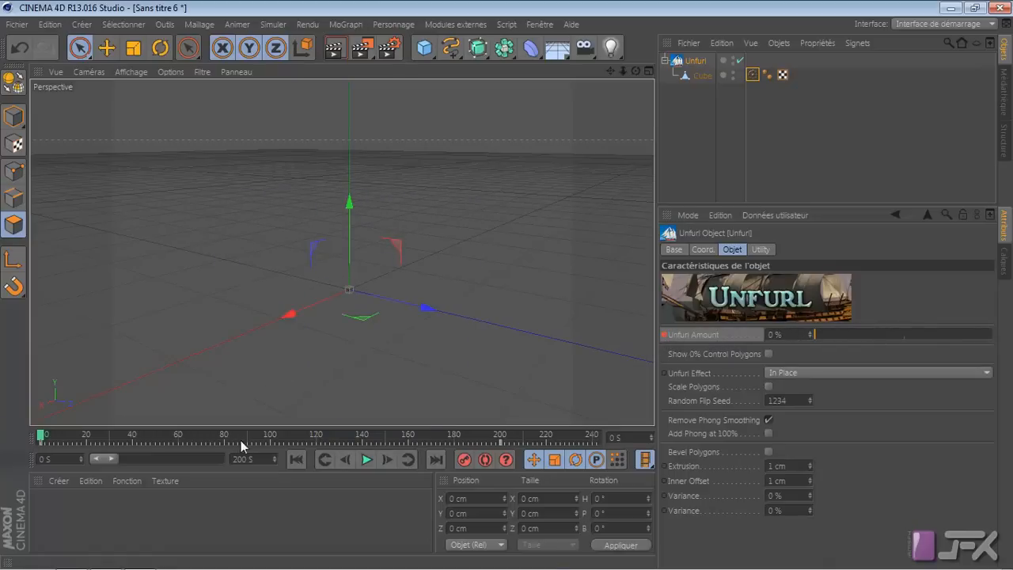
{"action": "left_click_drag", "start_coordinate": [266, 437], "coordinate": [41, 436]}
{"action": "key", "text": "F8"}
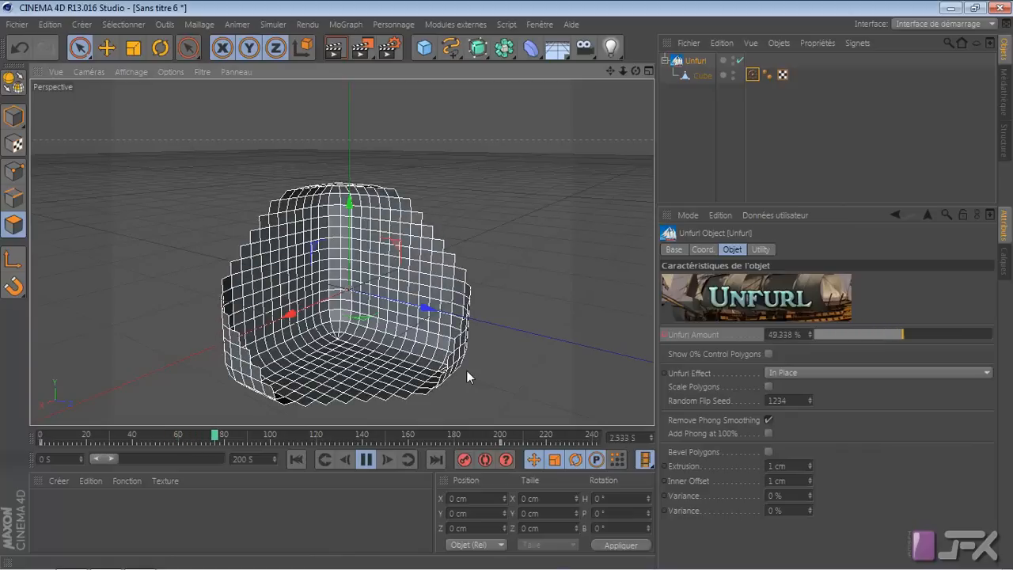
{"action": "key", "text": "F8"}
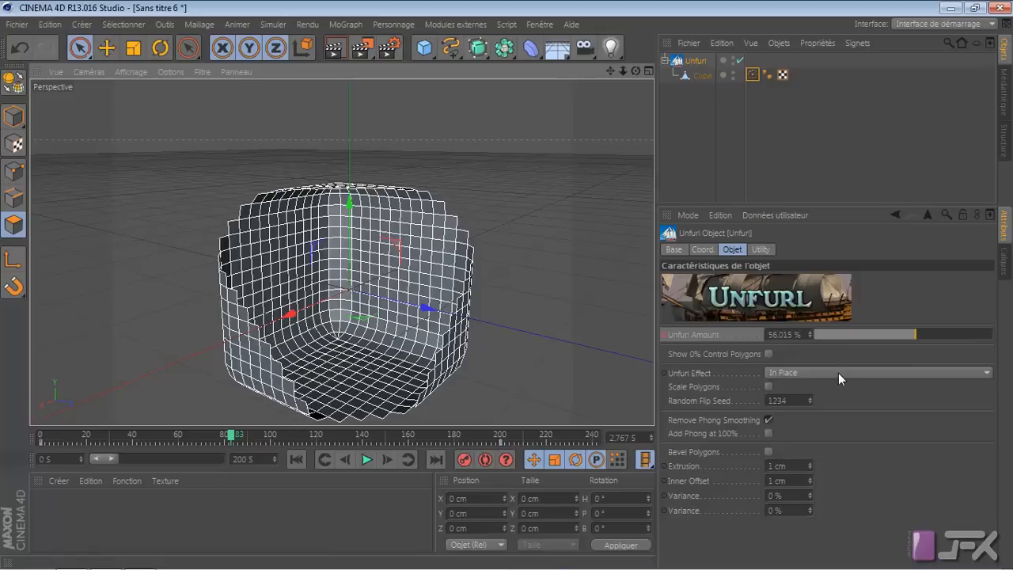
- Preview the animation from the start with the Unfurl Effect set to Outside Flip, and again with Inside Flip
{"action": "key", "text": "shift+f"}
{"action": "left_click", "coordinate": [865, 371]}
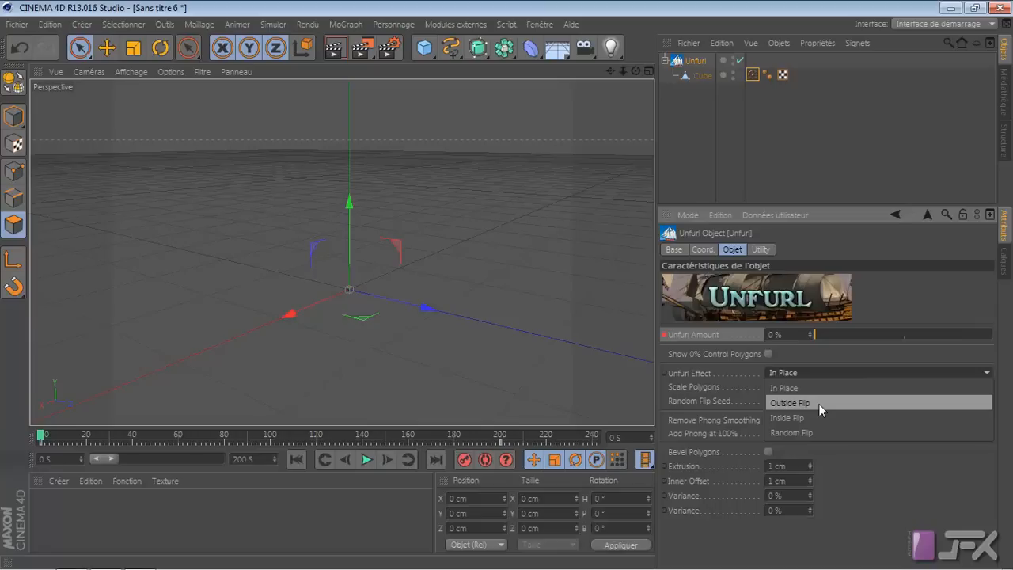
{"action": "left_click", "coordinate": [819, 404]}
{"action": "key", "text": "F8"}
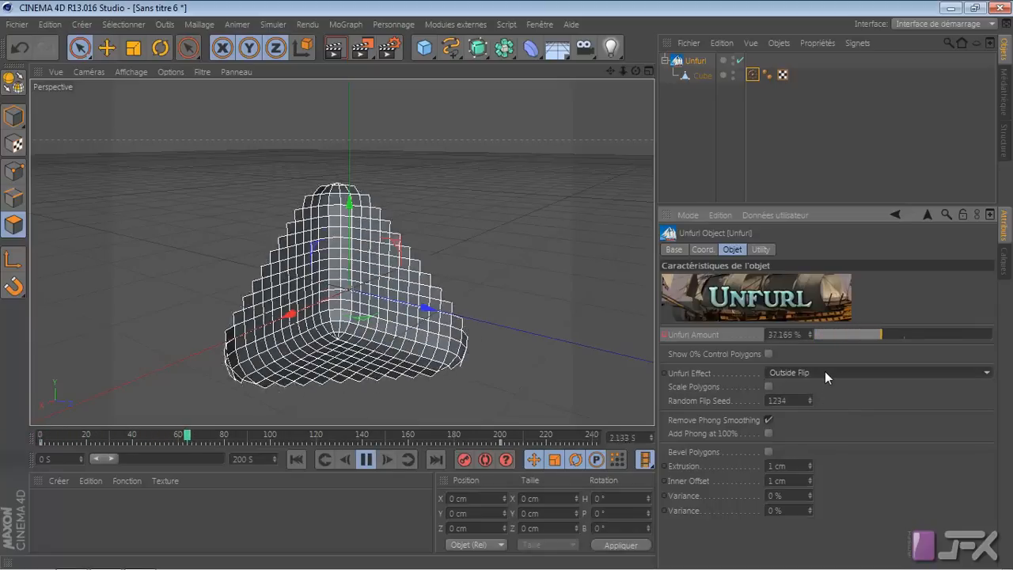
{"action": "left_click", "coordinate": [825, 372]}
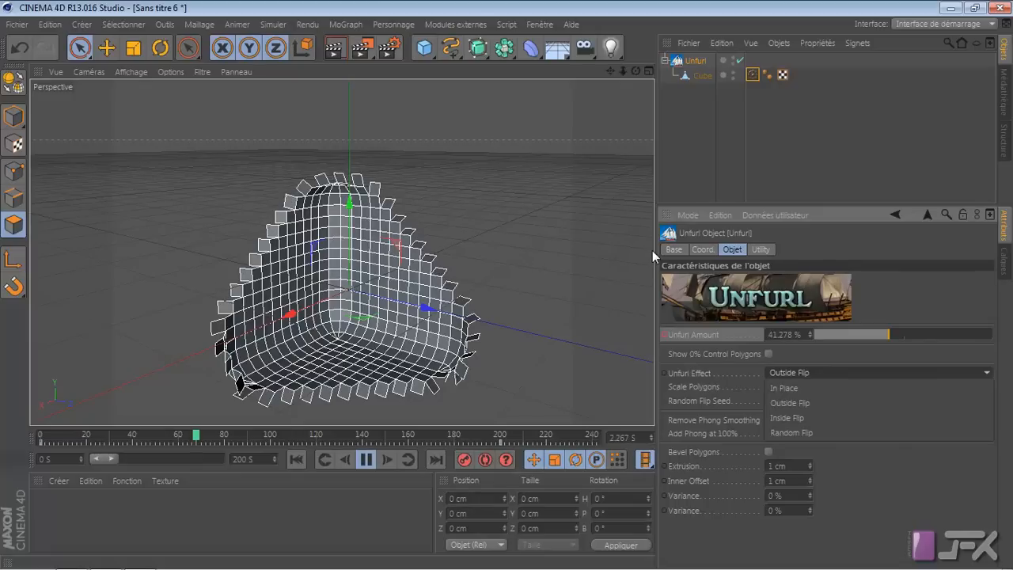
{"action": "left_click", "coordinate": [797, 414]}
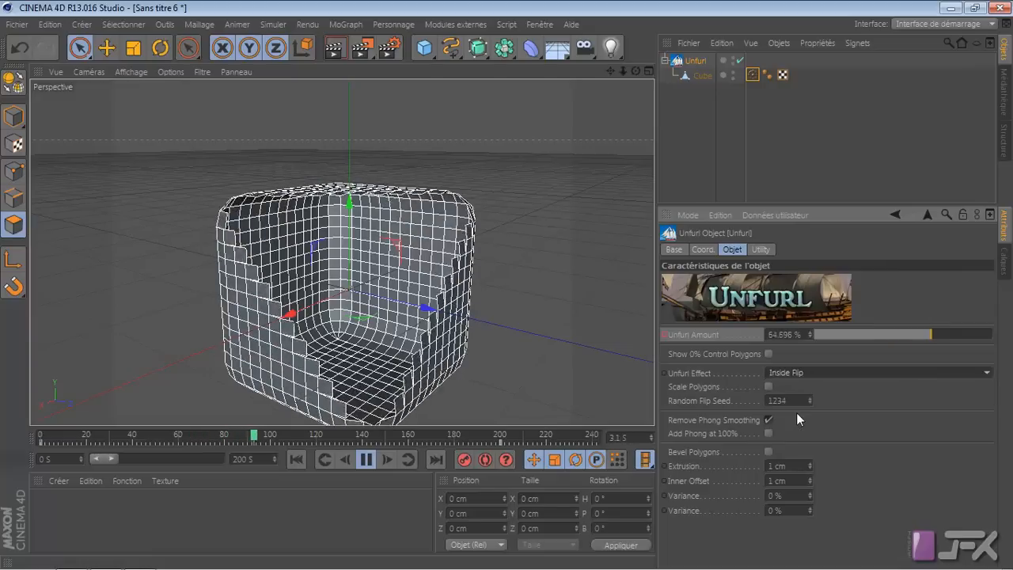
{"action": "key", "text": "F8"}
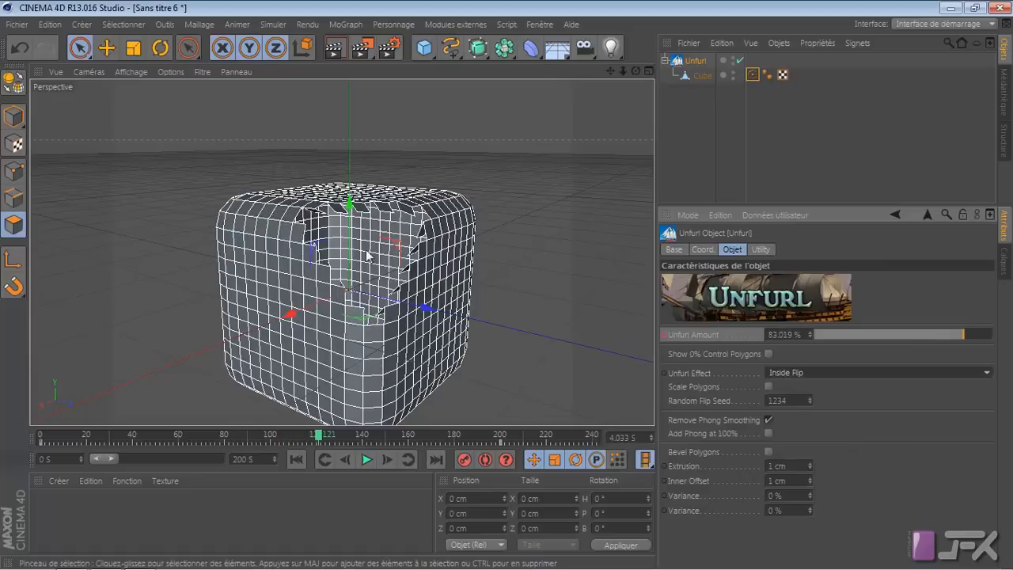
- Set the Unfurl Effect to Random Flip and move the timeline to frame 57
{"action": "left_click", "coordinate": [785, 372]}
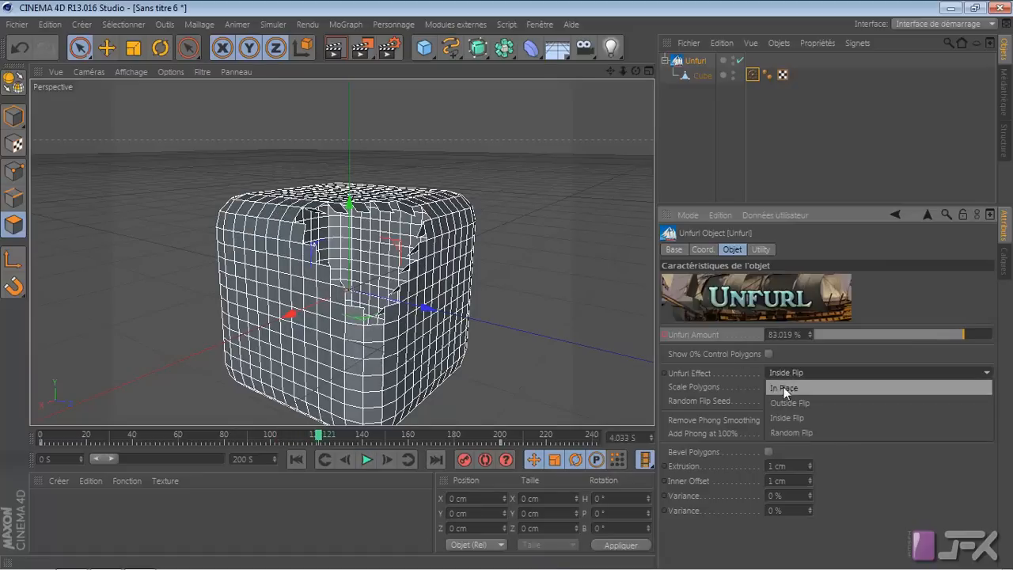
{"action": "left_click", "coordinate": [785, 435]}
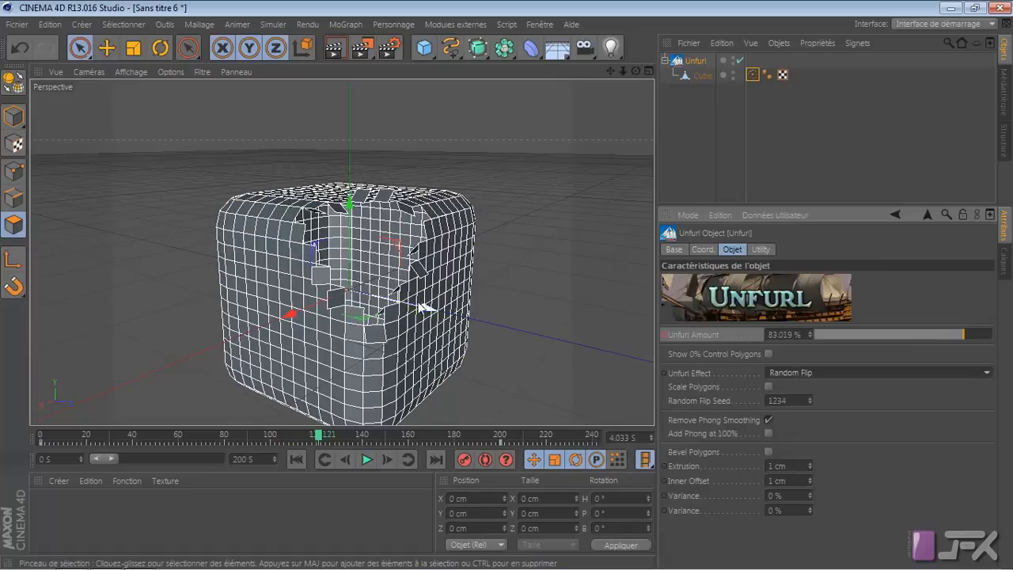
{"action": "left_click", "coordinate": [807, 373]}
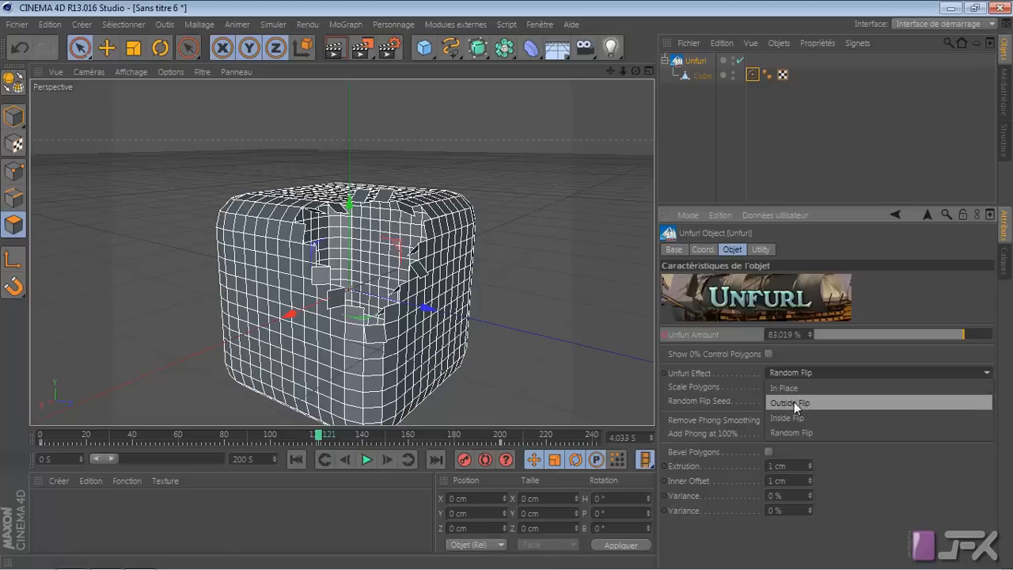
{"action": "left_click", "coordinate": [825, 352]}
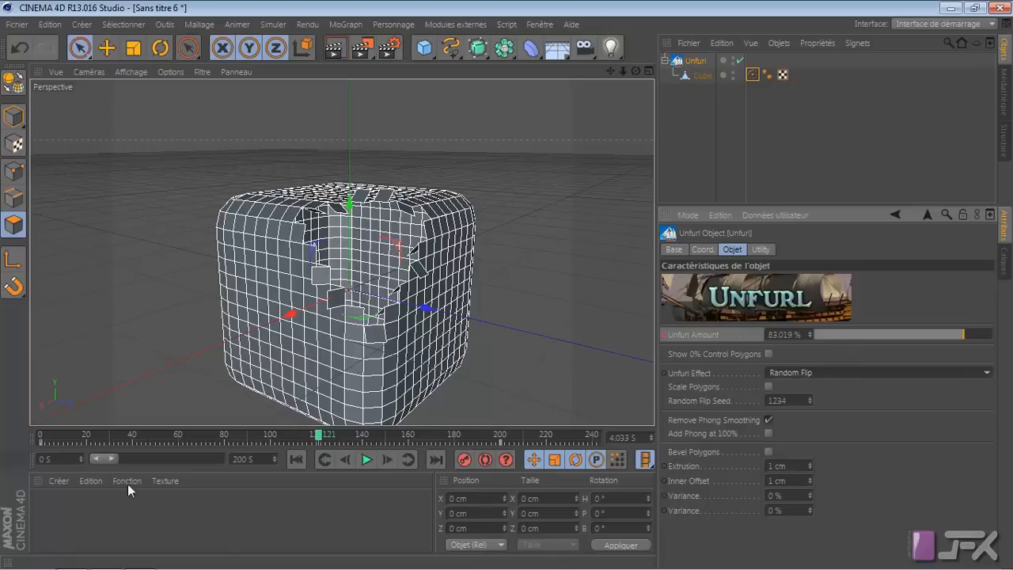
{"action": "left_click", "coordinate": [172, 440]}
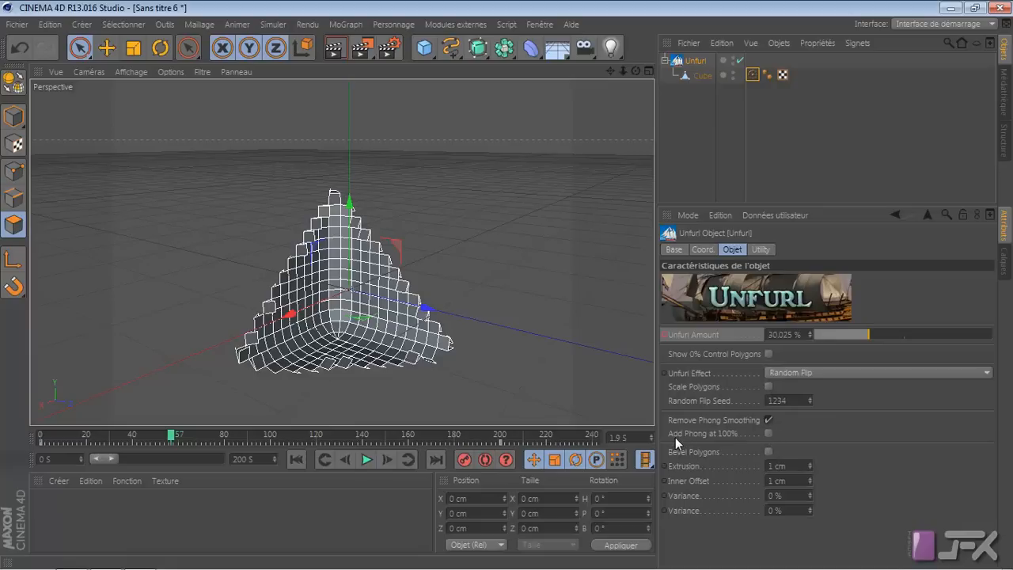
- Enable Add Phong at 100% on the Unfurl object and try the Scale Polygons option
{"action": "left_click", "coordinate": [769, 434]}
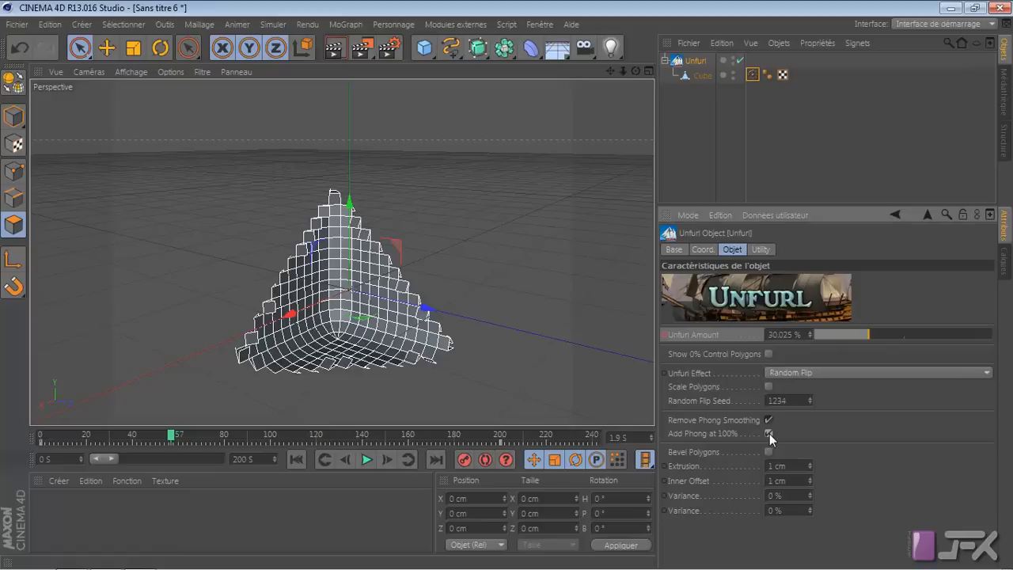
{"action": "scroll", "coordinate": [530, 285], "scroll_direction": "up", "scroll_amount": 3}
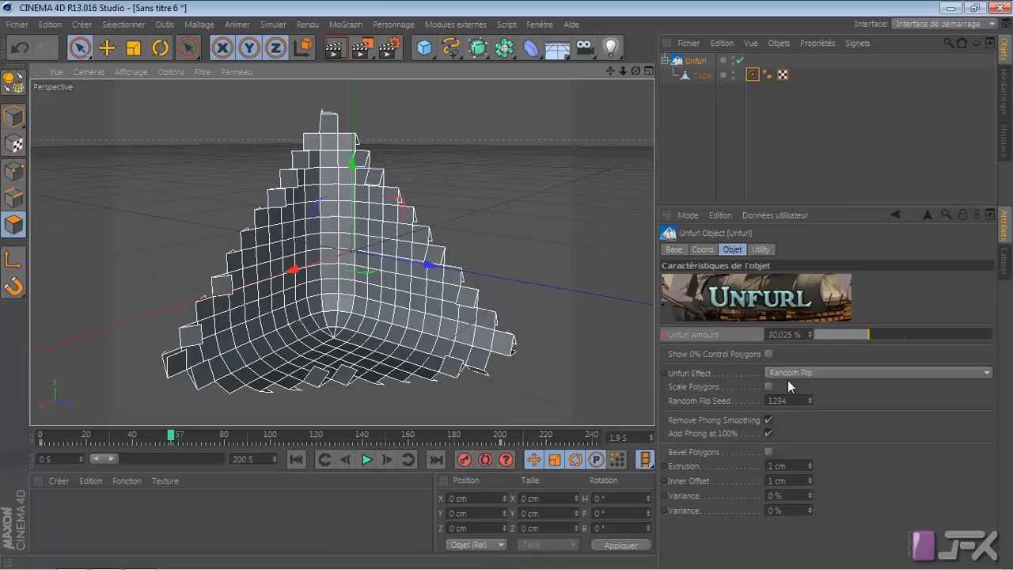
{"action": "left_click", "coordinate": [769, 387]}
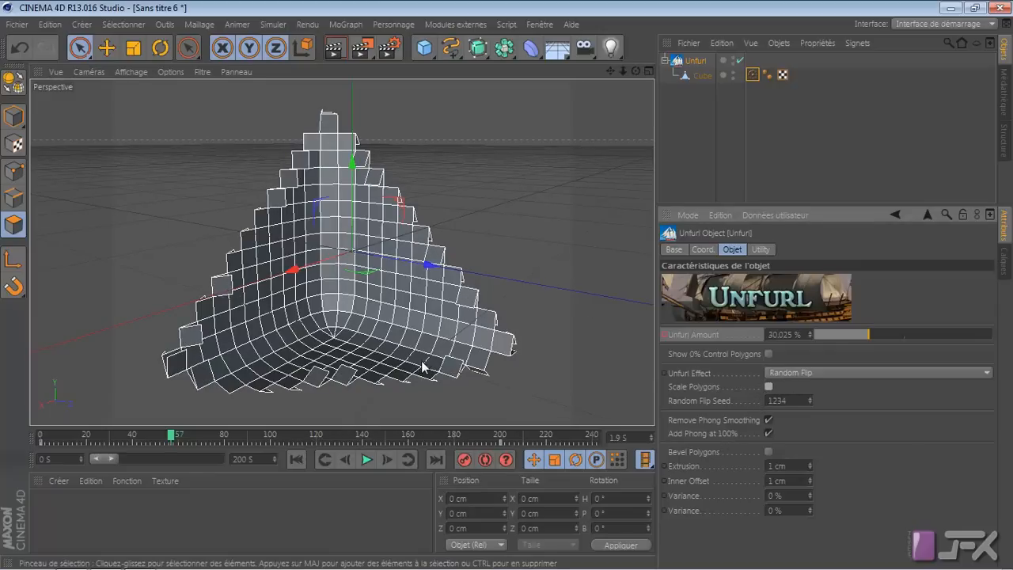
{"action": "scroll", "coordinate": [434, 358], "scroll_direction": "up", "scroll_amount": 2}
{"action": "scroll", "coordinate": [434, 358], "scroll_direction": "down", "scroll_amount": 2}
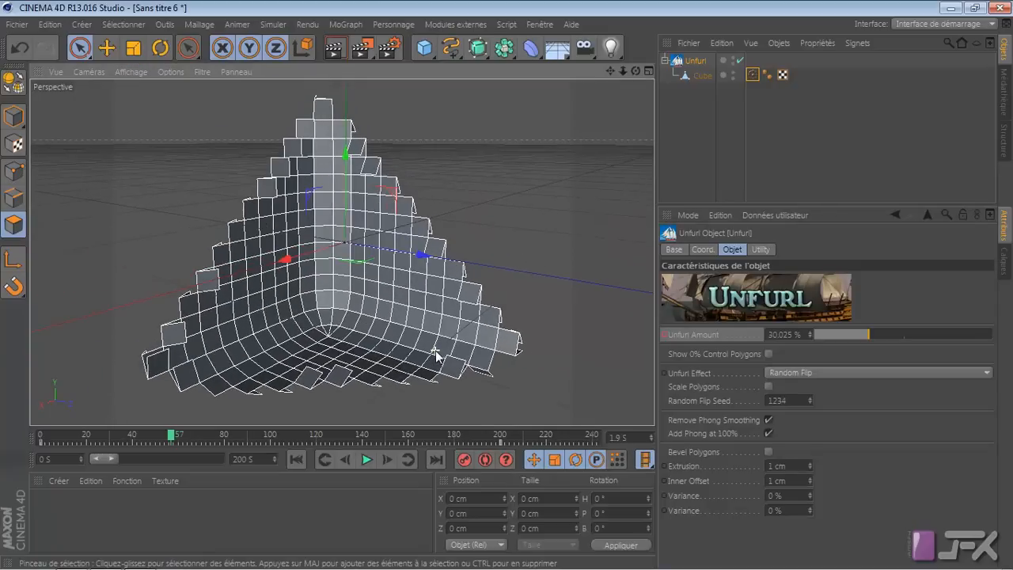
- Compare renders of the active view with Bevel Polygons enabled and with it disabled
{"action": "left_click", "coordinate": [768, 452]}
{"action": "left_click", "coordinate": [335, 48]}
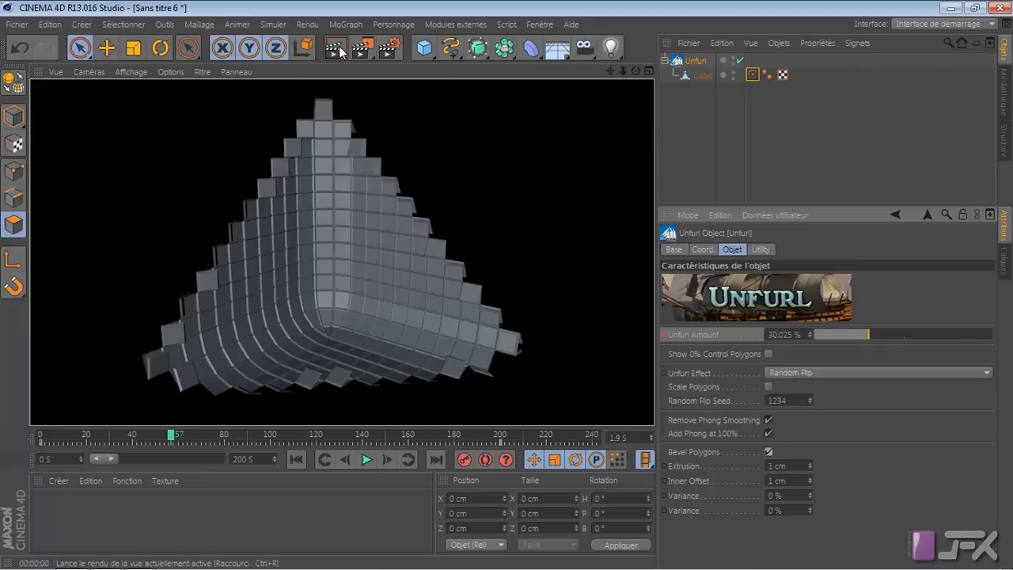
{"action": "left_click", "coordinate": [479, 212]}
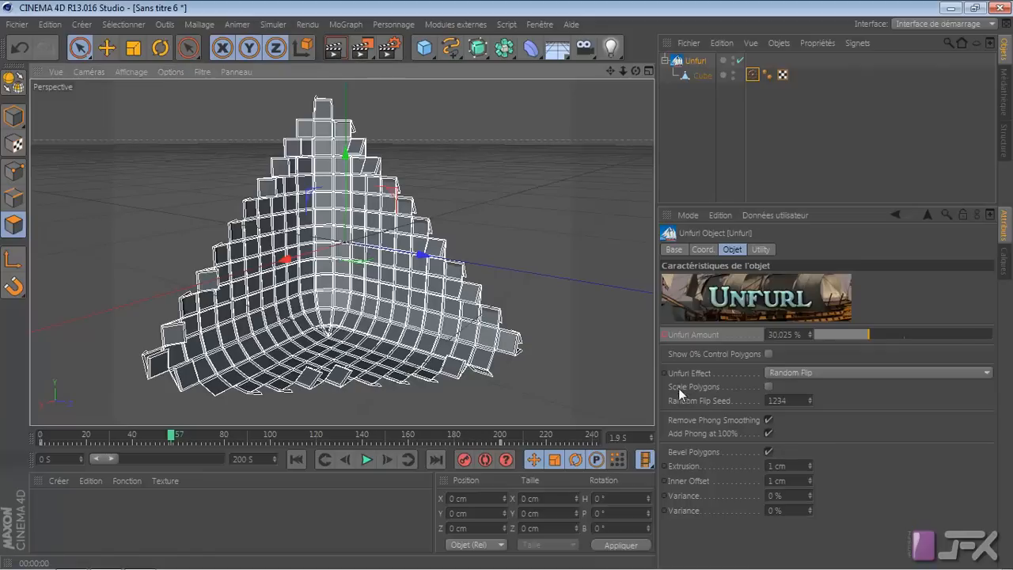
{"action": "left_click", "coordinate": [768, 451]}
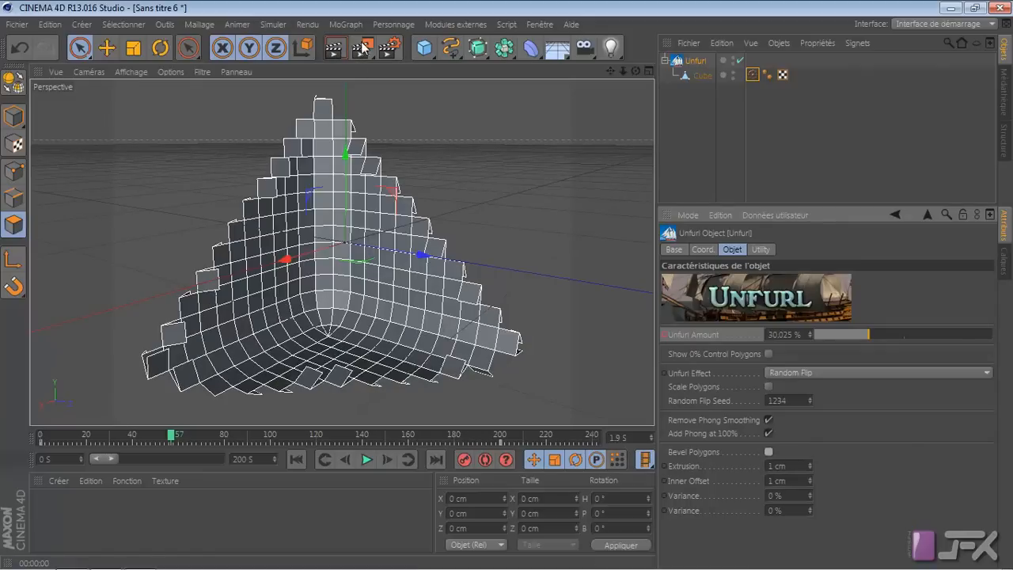
{"action": "left_click", "coordinate": [334, 48]}
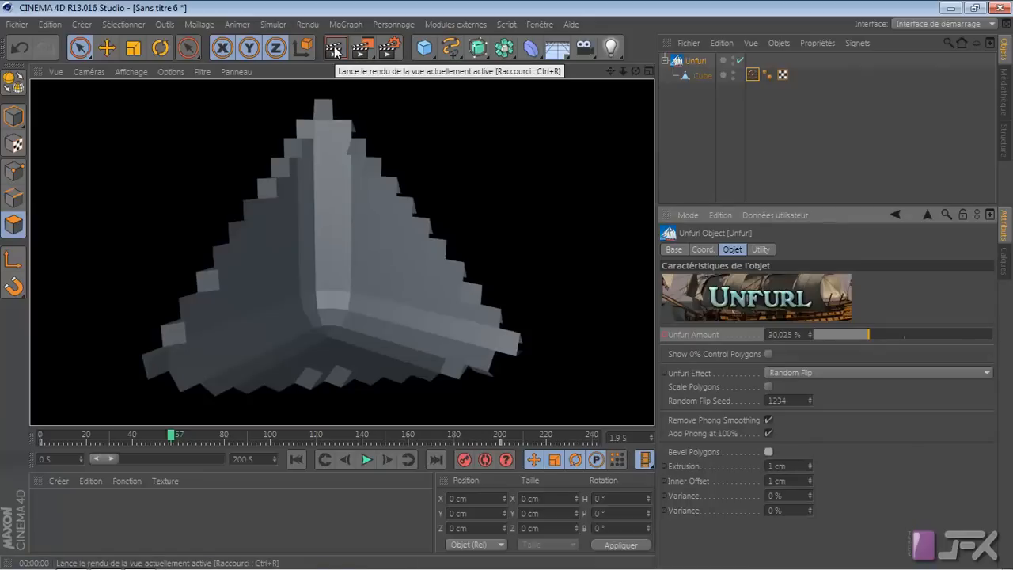
{"action": "left_click", "coordinate": [380, 150]}
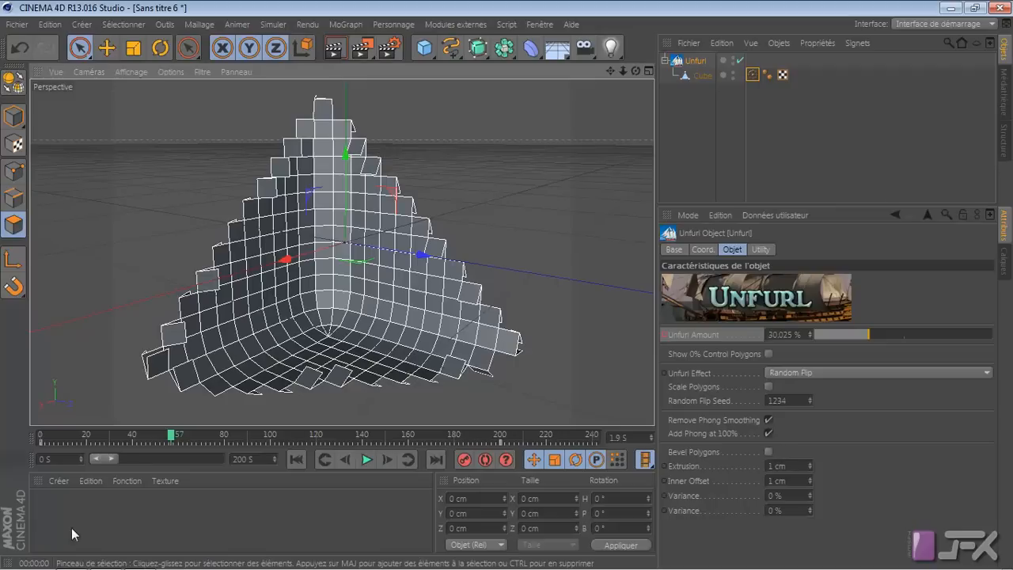
- Create a new default material, apply it to the partly unfolded cube, and reselect the Unfurl object
{"action": "double_click", "coordinate": [111, 507]}
{"action": "left_click_drag", "start_coordinate": [49, 509], "coordinate": [287, 238]}
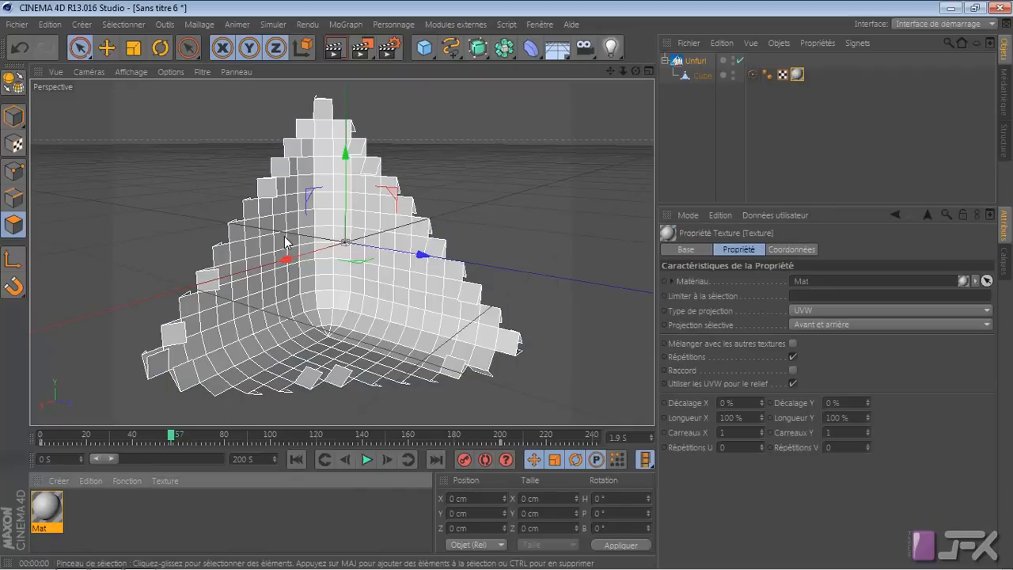
{"action": "left_click", "coordinate": [696, 63]}
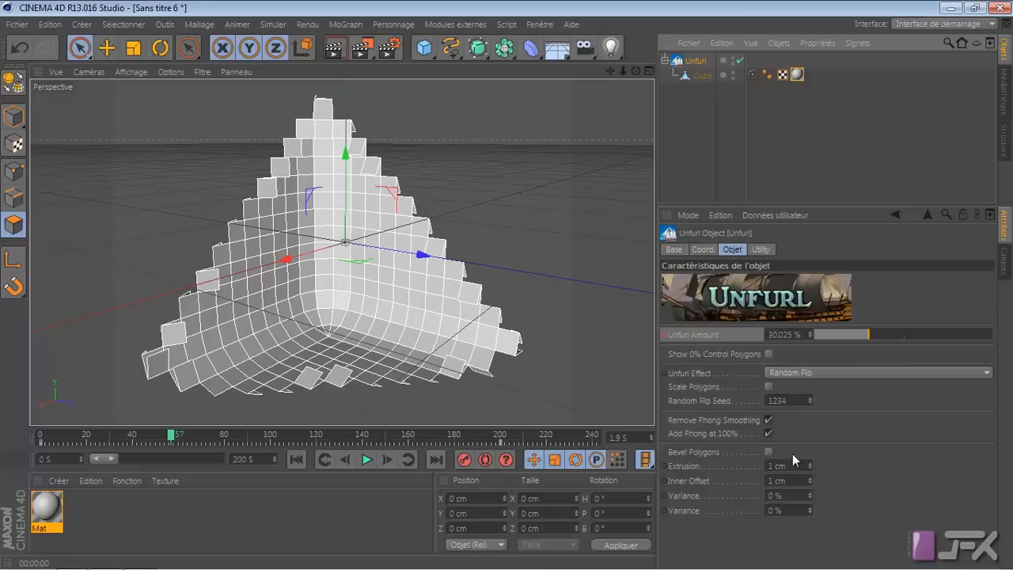
- Enable Bevel Polygons on the Unfurl object with 2 cm Extrusion and 2 cm Inner Offset, and render the active view
{"action": "left_click", "coordinate": [768, 451]}
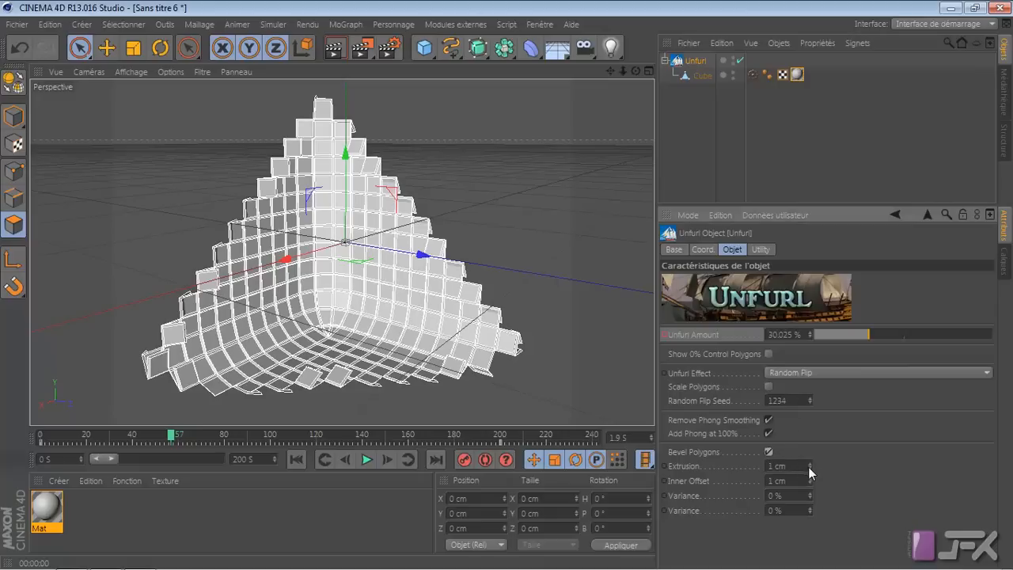
{"action": "left_click_drag", "start_coordinate": [810, 467], "coordinate": [810, 454]}
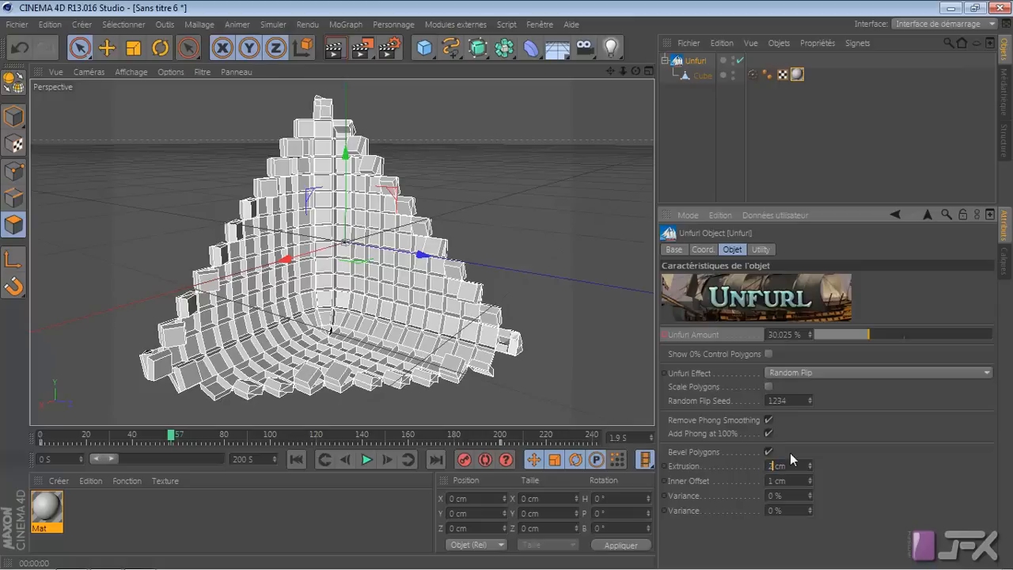
{"action": "key", "text": "Tab"}
{"action": "type", "text": "2"}
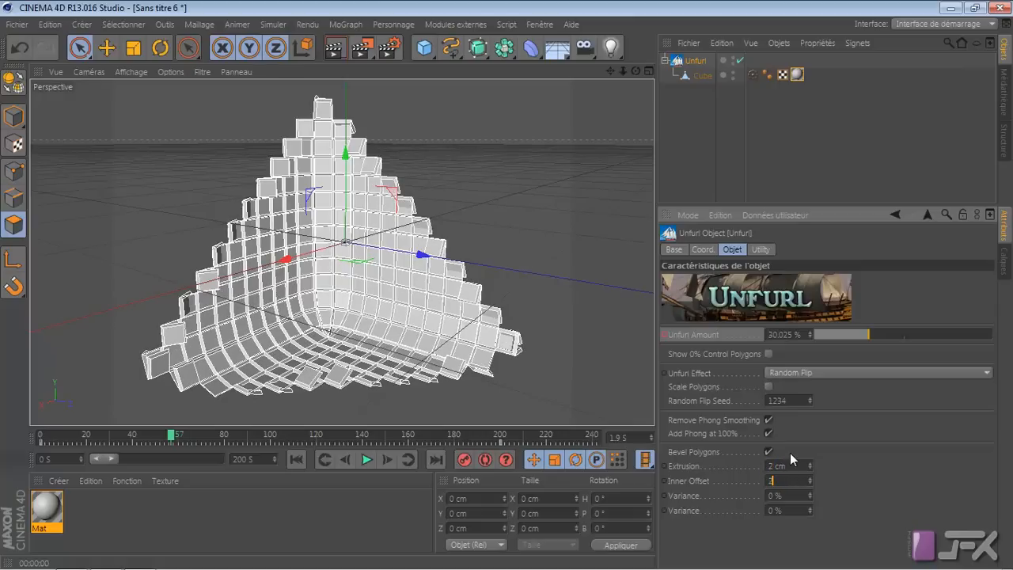
{"action": "key", "text": "Return"}
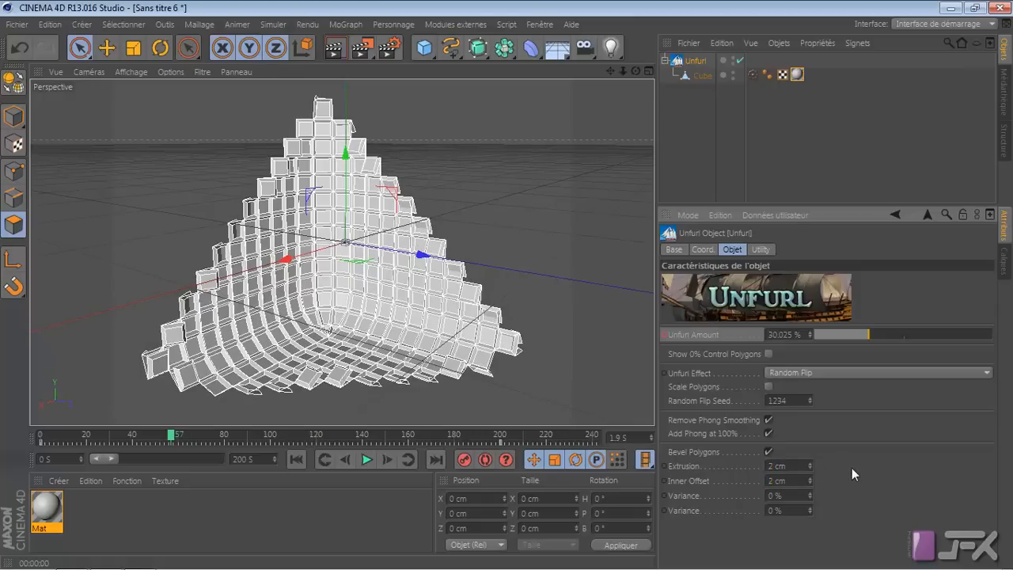
{"action": "left_click", "coordinate": [334, 49]}
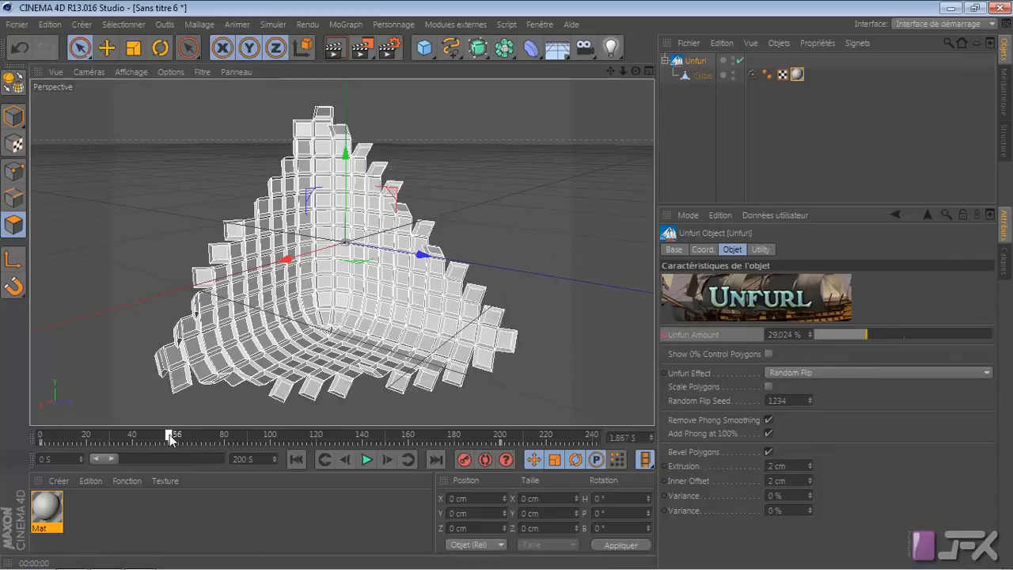
- Play the unfolding animation from frame 68, stop it at frame 117, and render the active view
{"action": "left_click_drag", "start_coordinate": [171, 436], "coordinate": [198, 439]}
{"action": "scroll", "coordinate": [225, 362], "scroll_direction": "down", "scroll_amount": 5}
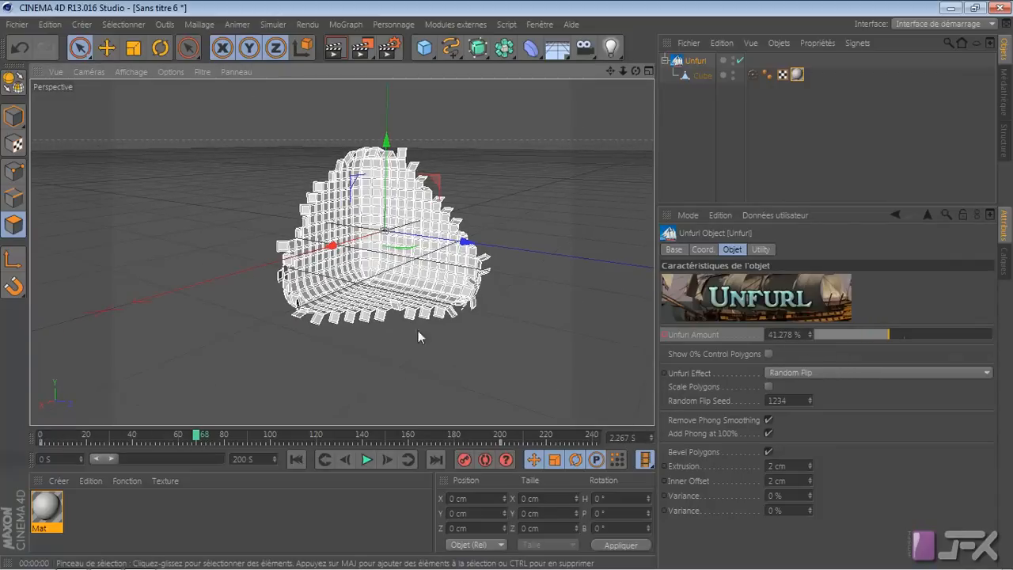
{"action": "left_click", "coordinate": [360, 461]}
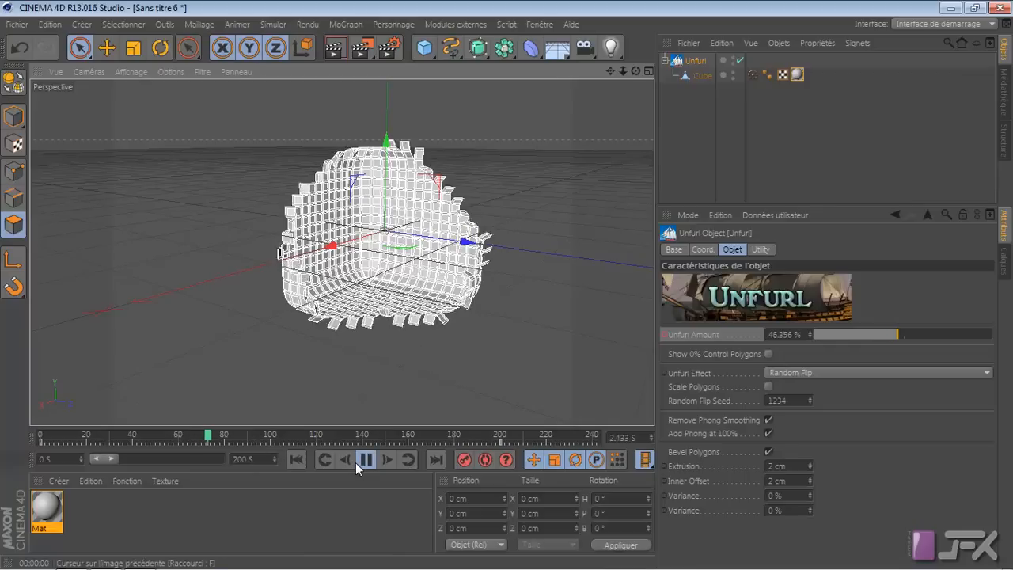
{"action": "left_click", "coordinate": [360, 460]}
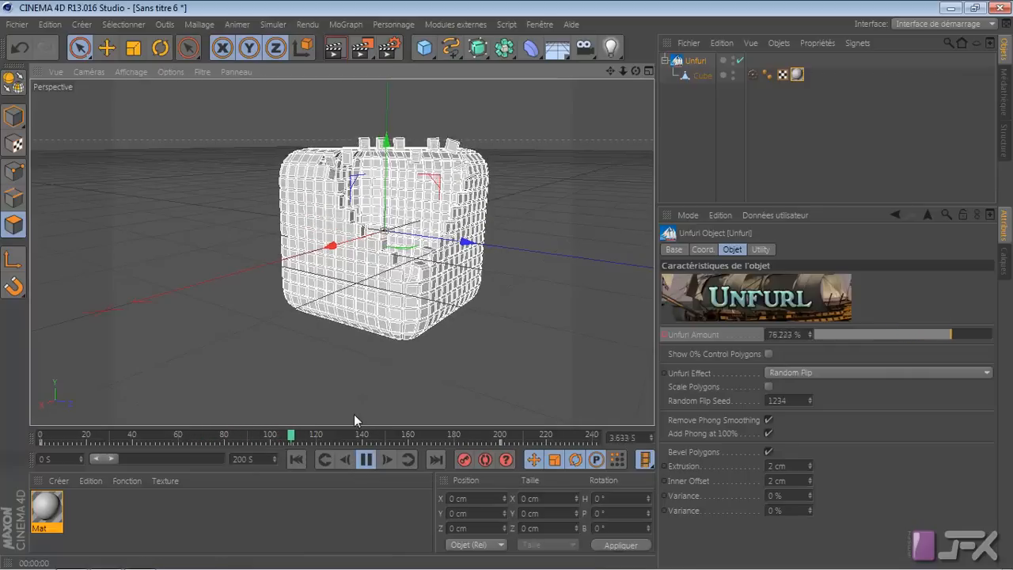
{"action": "key", "text": "ctrl+r"}
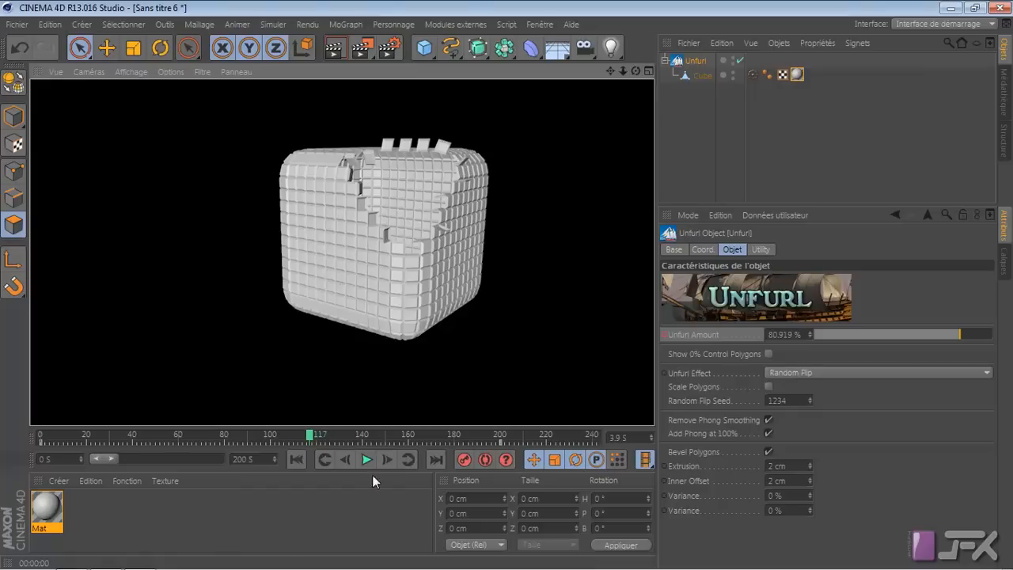
- Rotate the Cube inside the Unfurl object to a heading of -18°
{"action": "left_click", "coordinate": [701, 76]}
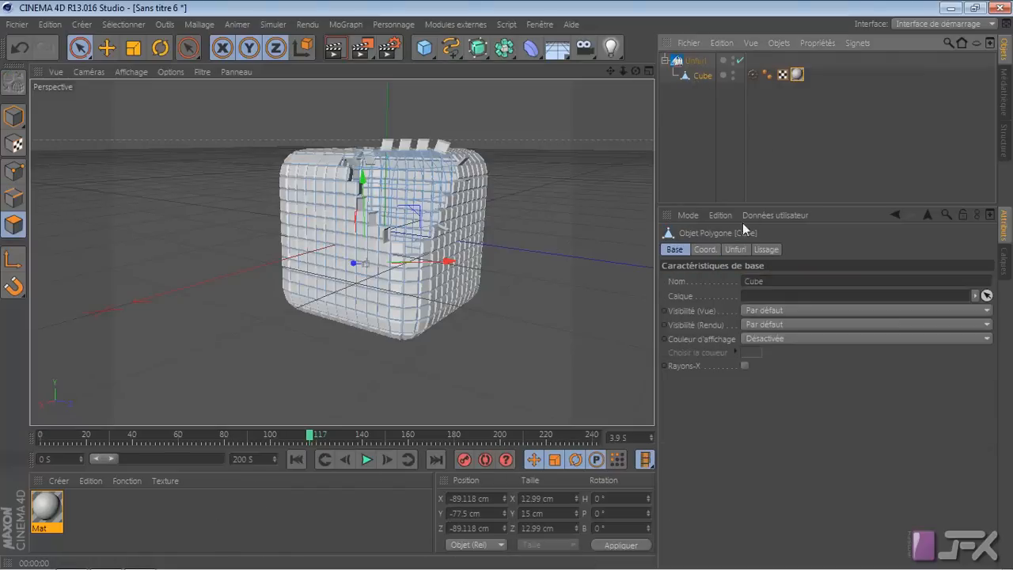
{"action": "left_click", "coordinate": [703, 250]}
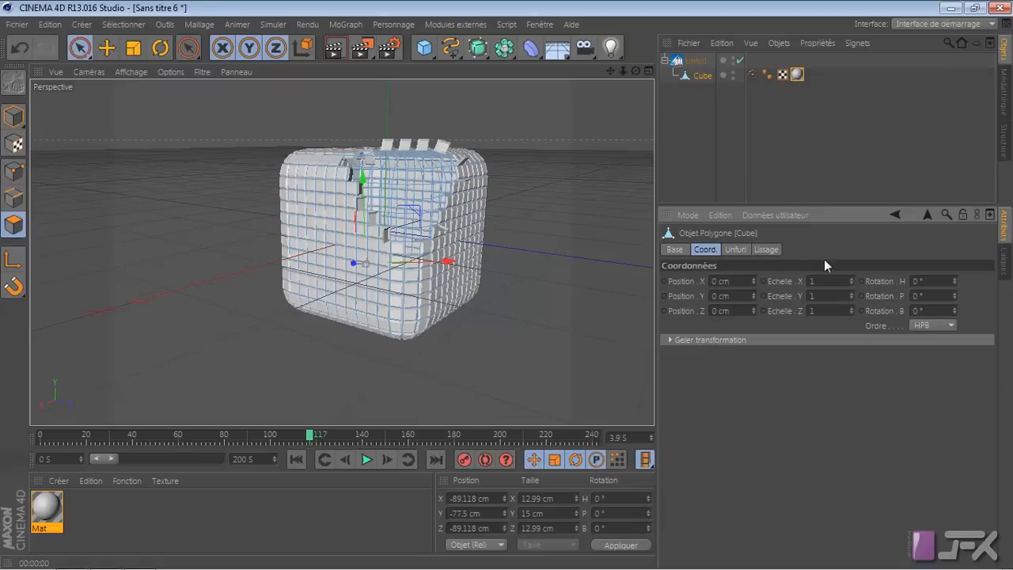
{"action": "left_click_drag", "start_coordinate": [955, 281], "coordinate": [998, 263]}
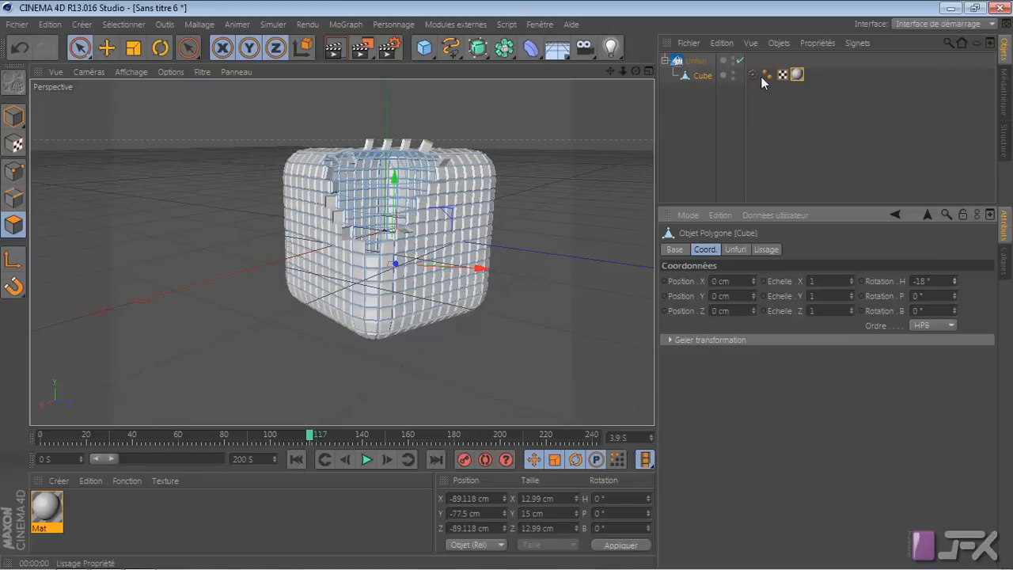
{"action": "left_click", "coordinate": [701, 61]}
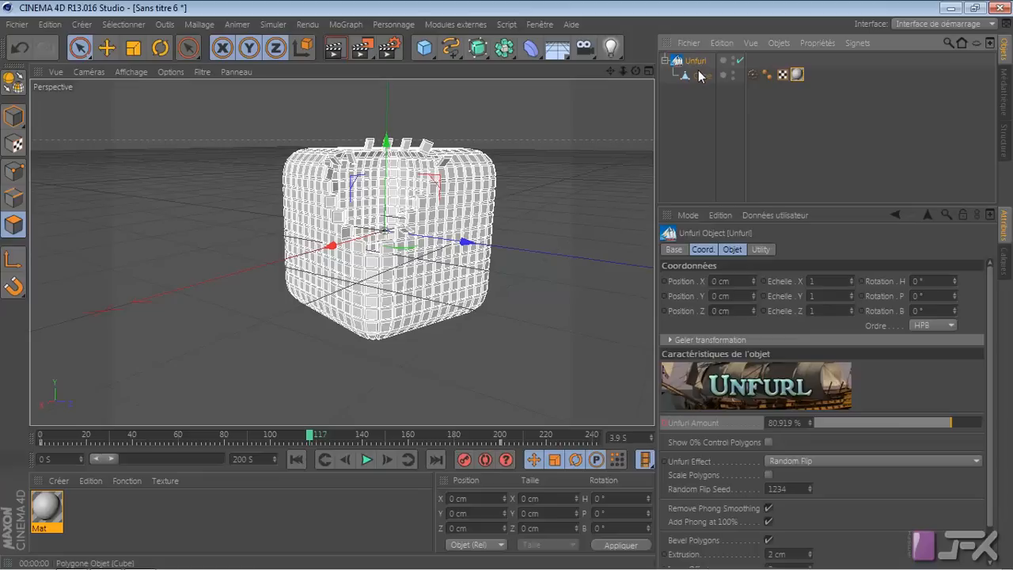
{"action": "left_click", "coordinate": [699, 76]}
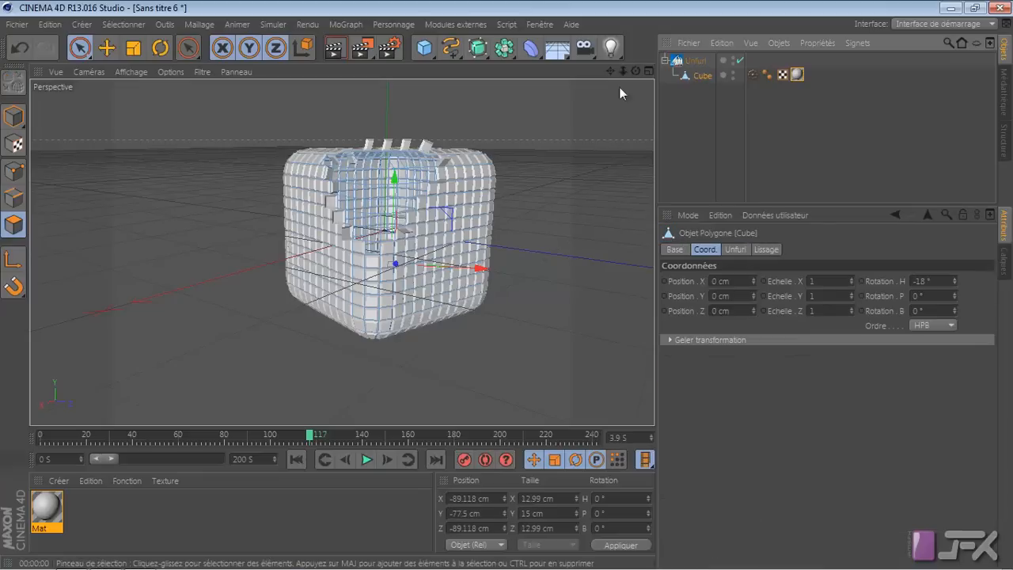
- Add a Hyper NURBS object to the scene, deleting the surplus duplicate so only one is kept
{"action": "left_click", "coordinate": [696, 61]}
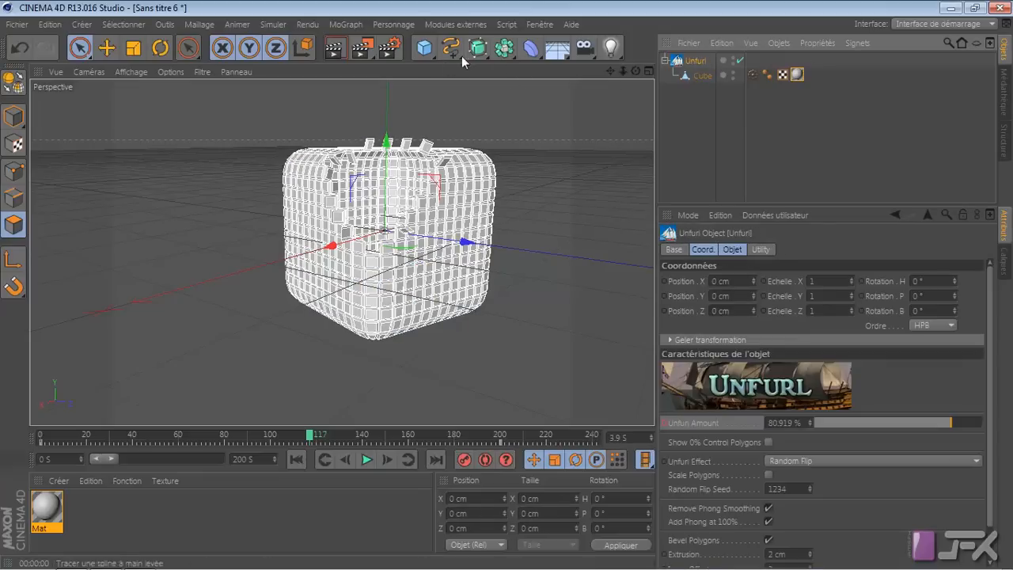
{"action": "left_click", "coordinate": [478, 49]}
{"action": "left_click", "coordinate": [480, 50]}
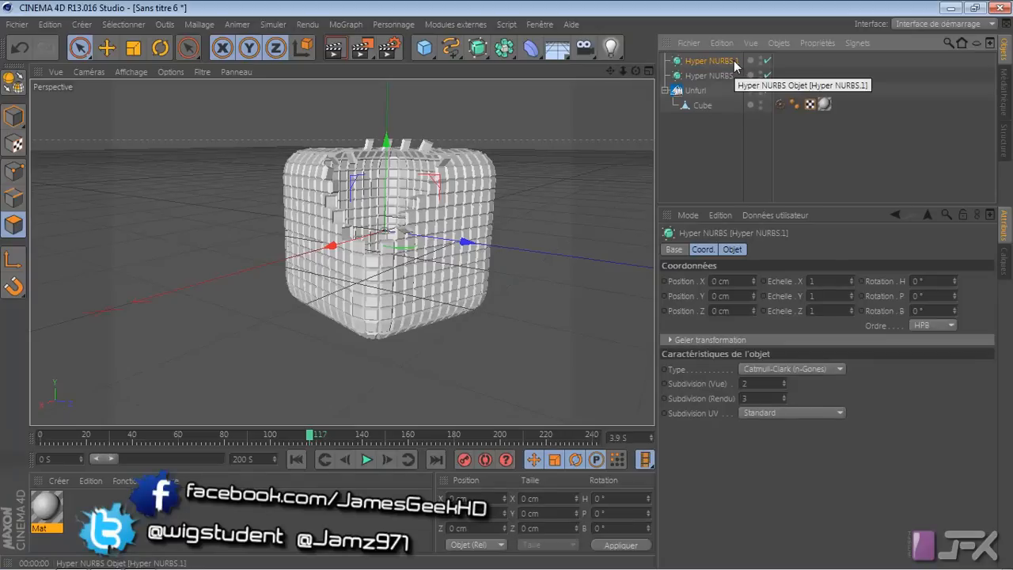
{"action": "key", "text": "Delete"}
{"action": "left_click", "coordinate": [711, 65]}
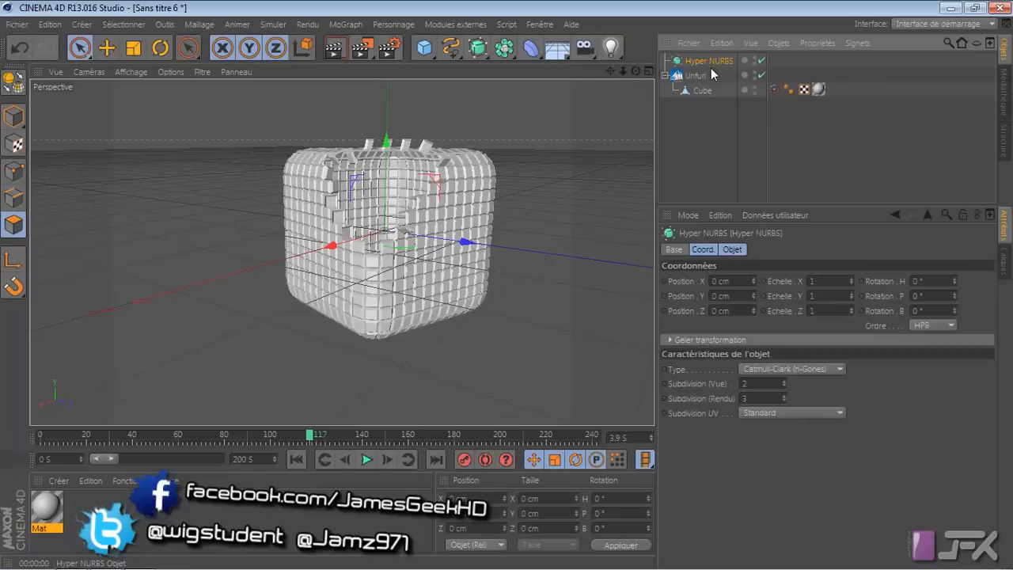
- Disable Bevel Polygons on the Unfurl object and render the cube from near and far to inspect its surface
{"action": "left_click", "coordinate": [713, 76]}
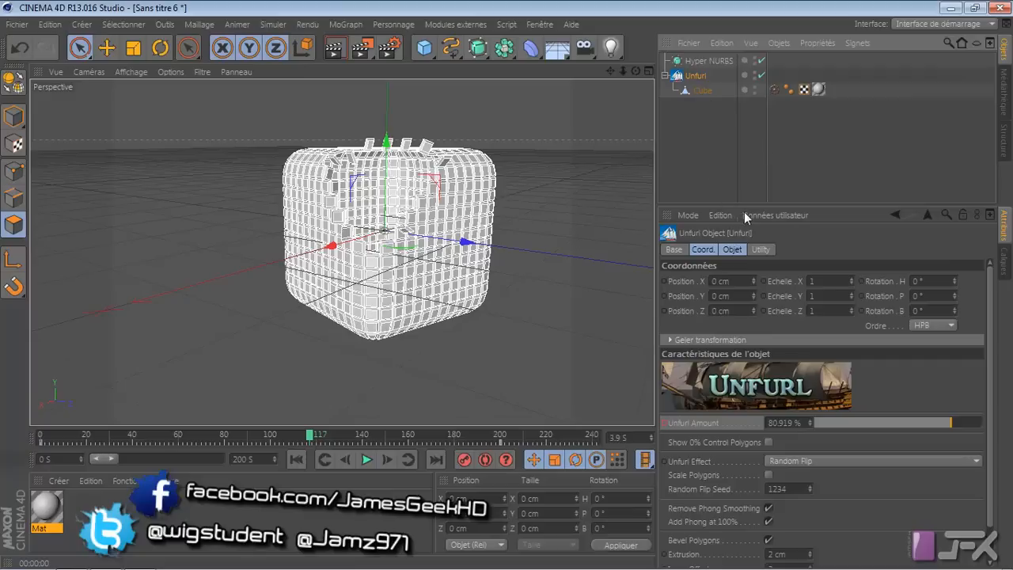
{"action": "left_click_drag", "start_coordinate": [744, 205], "coordinate": [744, 133]}
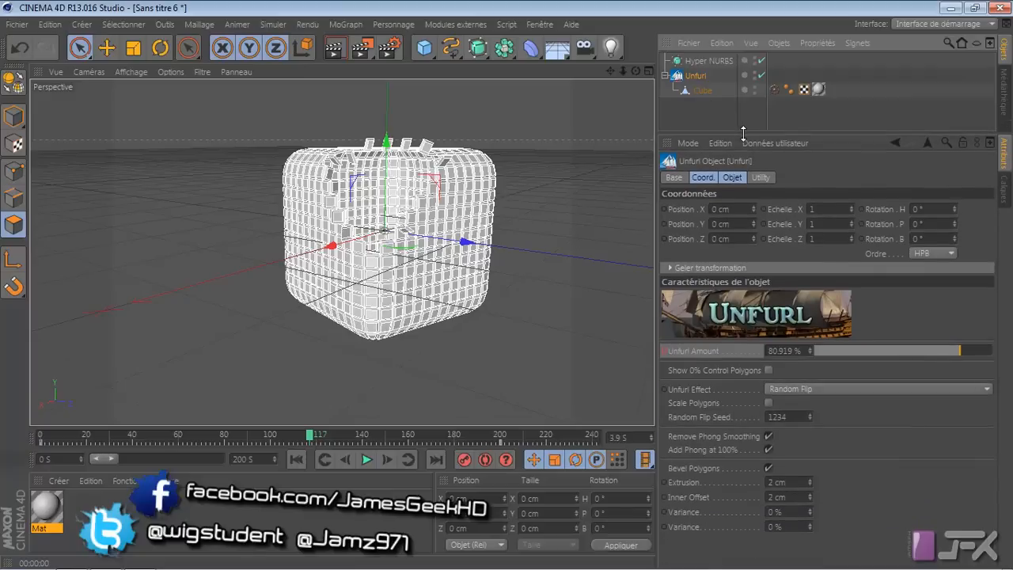
{"action": "left_click", "coordinate": [768, 469]}
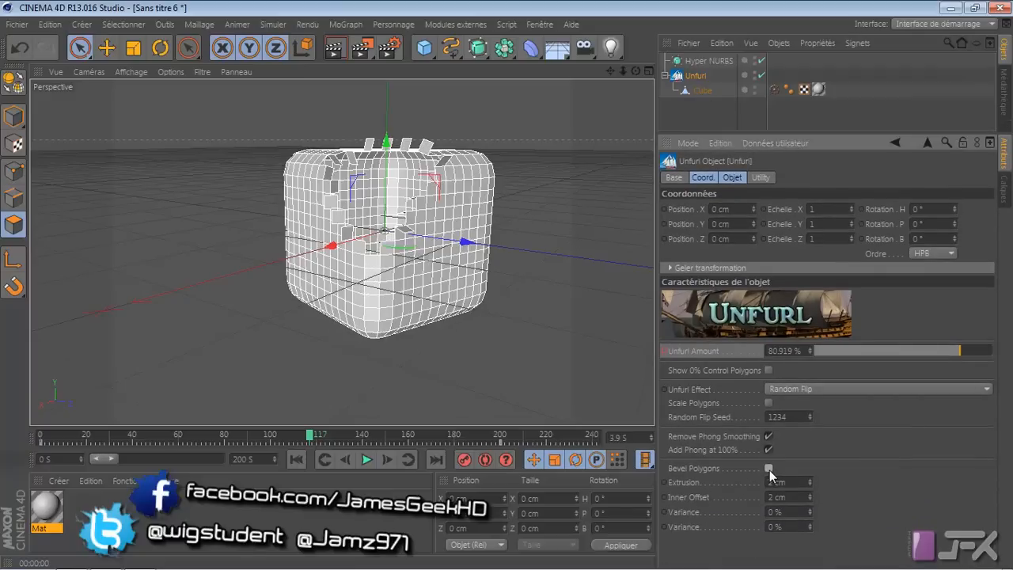
{"action": "left_click", "coordinate": [342, 48]}
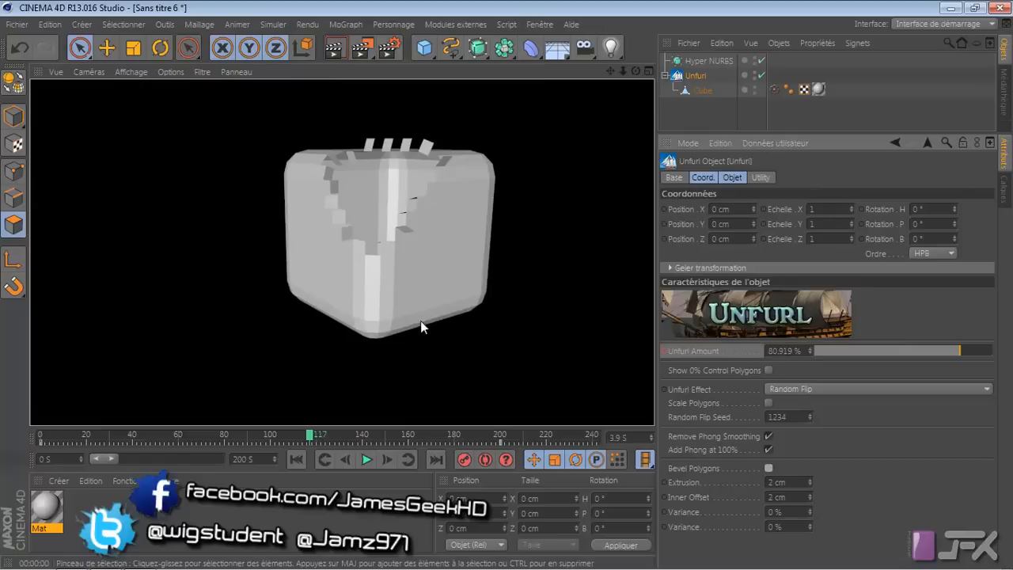
{"action": "scroll", "coordinate": [453, 293], "scroll_direction": "up", "scroll_amount": 3}
{"action": "left_click", "coordinate": [337, 49]}
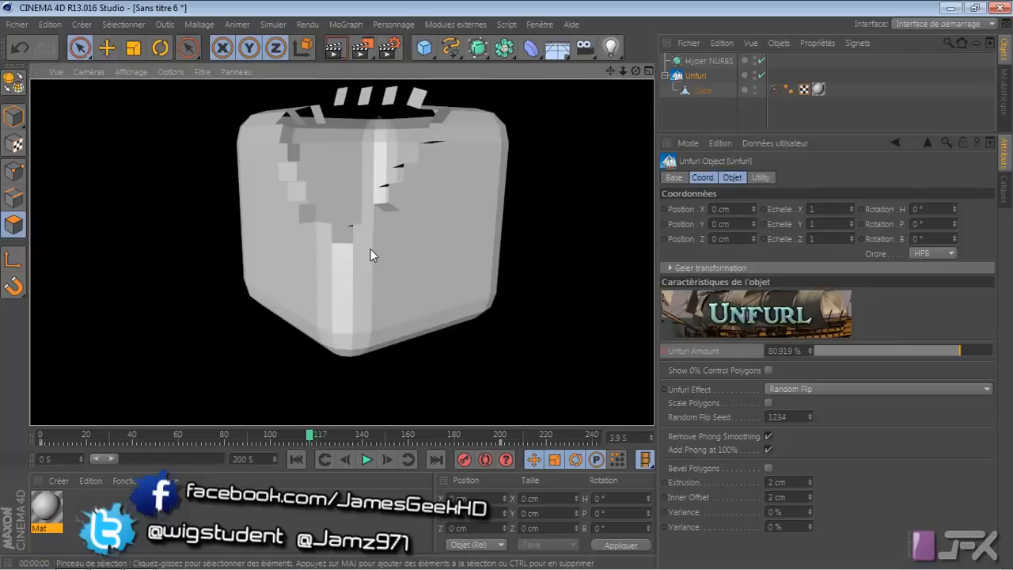
{"action": "scroll", "coordinate": [475, 191], "scroll_direction": "down", "scroll_amount": 3}
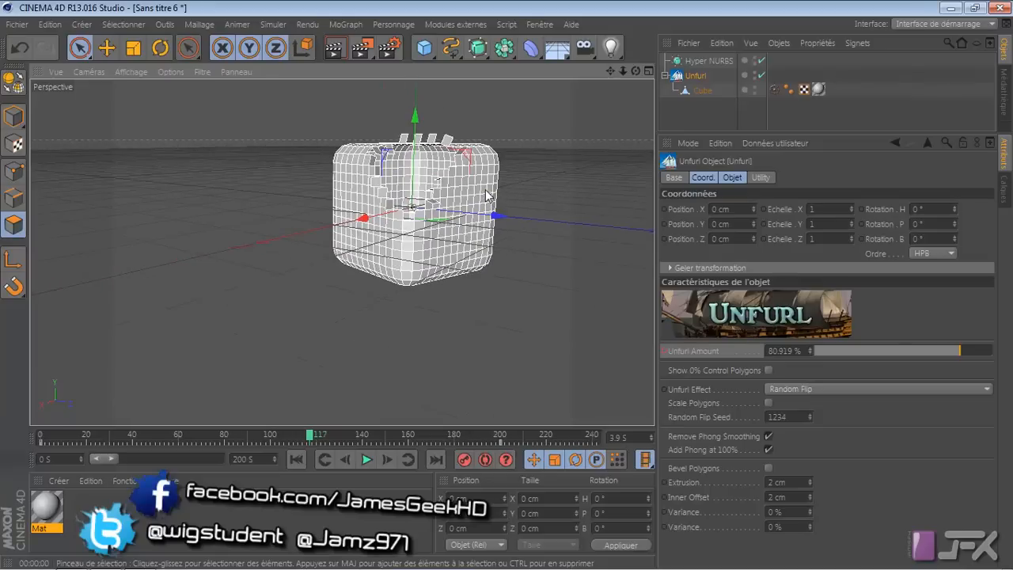